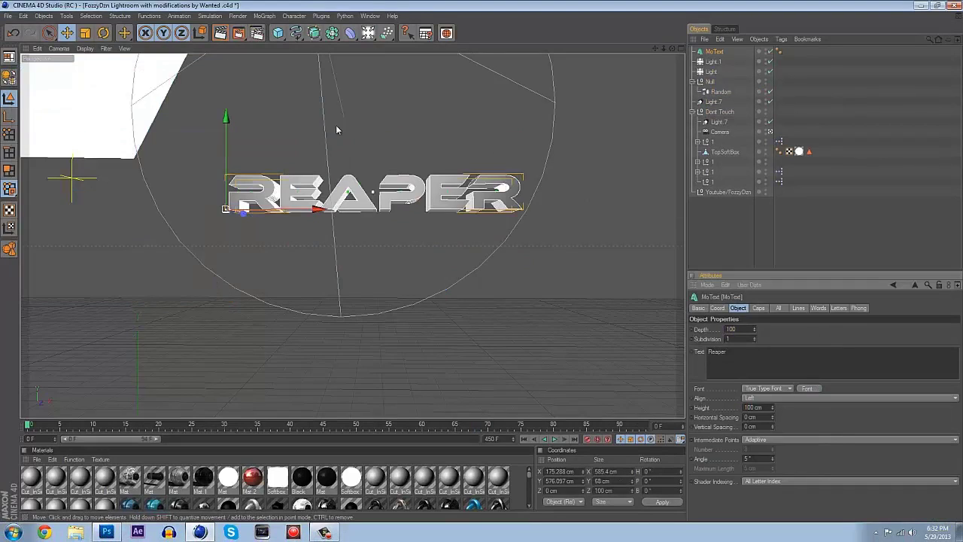
Render the chrome-and-purple REAPER text at 1920x1080 and browse the background PSD templates
{"action": "scroll", "coordinate": [483, 266], "scroll_direction": "up", "scroll_amount": 5}
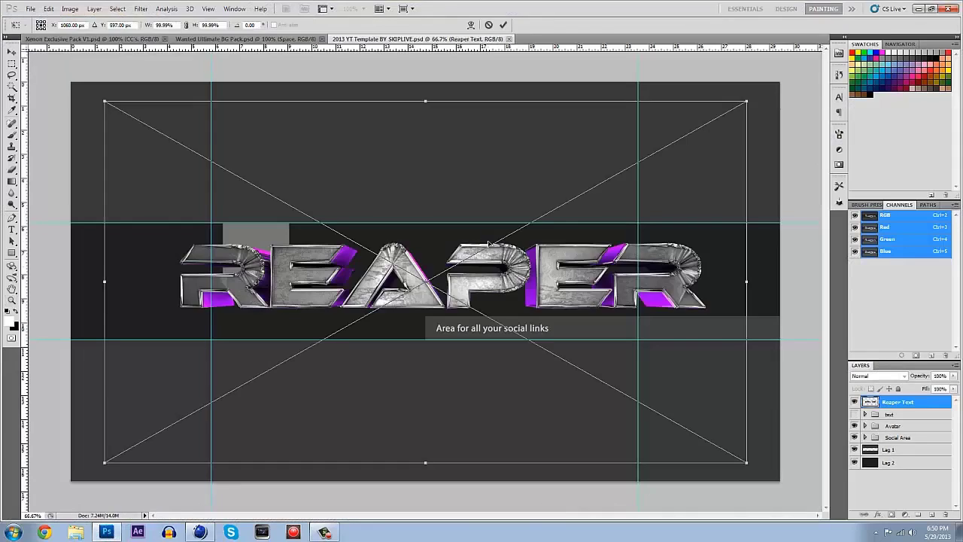
Scale the pasted REAPER render down to about 50% (49.95%) and commit it
{"action": "left_click_drag", "start_coordinate": [746, 100], "coordinate": [577, 171]}
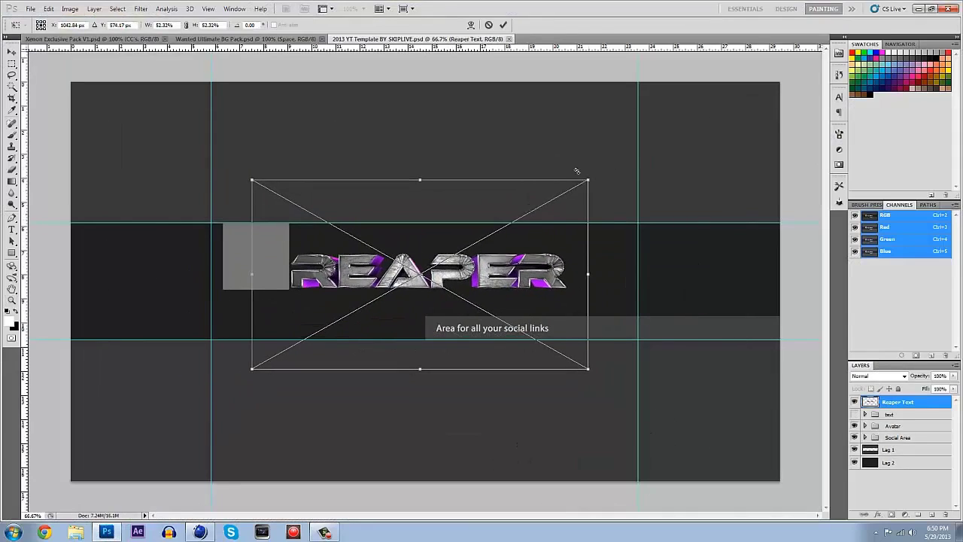
{"action": "left_click_drag", "start_coordinate": [577, 171], "coordinate": [574, 199]}
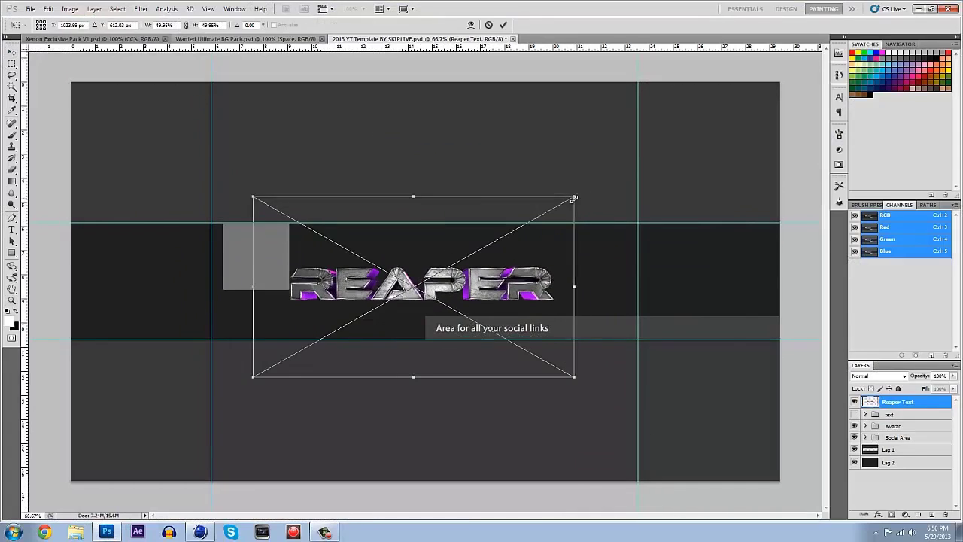
{"action": "key", "text": "Return"}
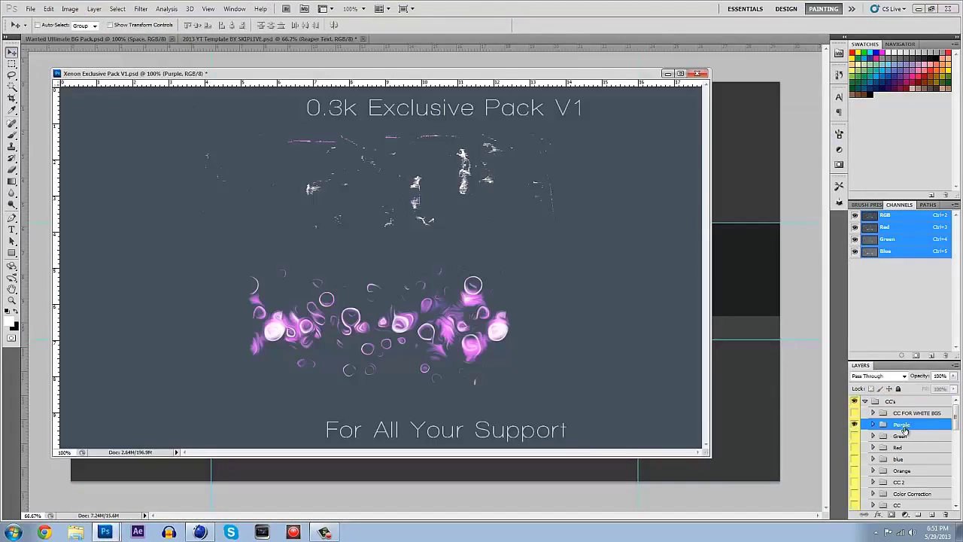
Add the Purple group with Color Balance, Brightness, Colour Fill 2 and a gradient map hidden, at the top
{"action": "left_click_drag", "start_coordinate": [903, 426], "coordinate": [490, 179]}
{"action": "left_click", "coordinate": [866, 401]}
{"action": "left_click", "coordinate": [855, 413]}
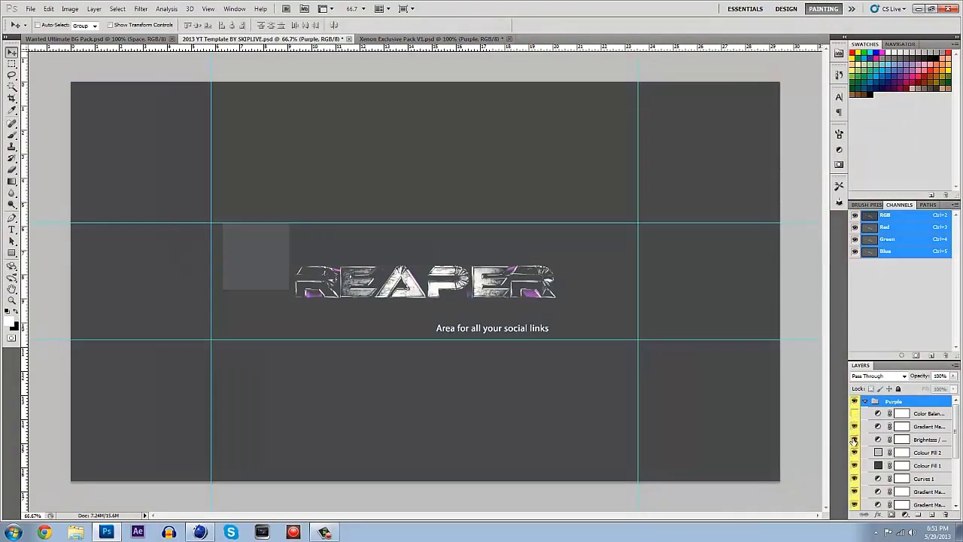
{"action": "left_click", "coordinate": [855, 440]}
{"action": "left_click", "coordinate": [855, 468]}
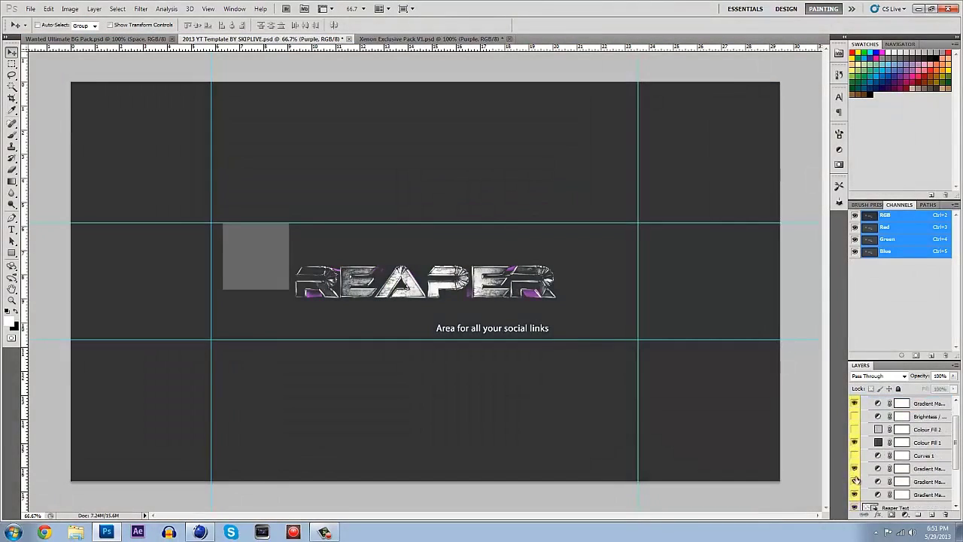
{"action": "left_click", "coordinate": [866, 401]}
{"action": "left_click_drag", "start_coordinate": [896, 402], "coordinate": [894, 409]}
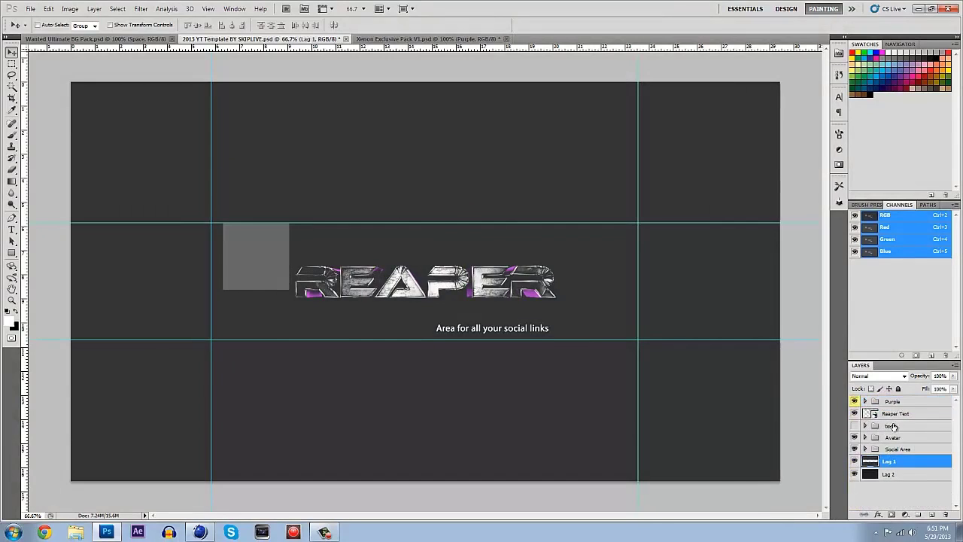
Hide the avatar and social-links placeholders and bring a Xenon flare in above the text
{"action": "left_click", "coordinate": [888, 414]}
{"action": "left_click_drag", "start_coordinate": [854, 437], "coordinate": [854, 449]}
{"action": "left_click", "coordinate": [444, 39]}
{"action": "mouse_move", "coordinate": [444, 38]}
{"action": "left_mouse_down"}
{"action": "mouse_move", "coordinate": [467, 62]}
{"action": "mouse_move", "coordinate": [452, 38]}
{"action": "left_mouse_up"}
{"action": "left_click_drag", "start_coordinate": [380, 314], "coordinate": [480, 211]}
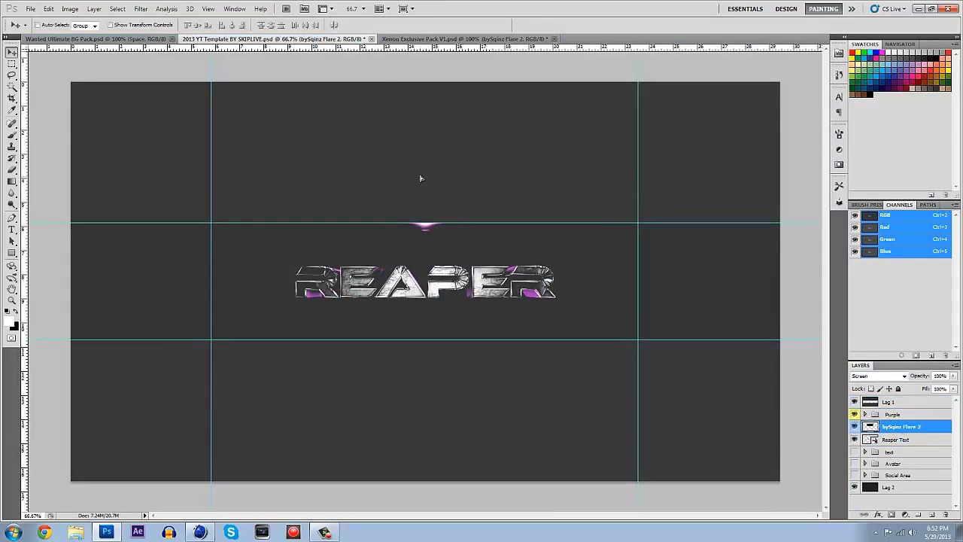
Add a Hue/Saturation adjustment clipped to the flare
{"action": "left_click", "coordinate": [839, 183]}
{"action": "left_click", "coordinate": [699, 162]}
{"action": "right_click", "coordinate": [926, 415]}
{"action": "left_click", "coordinate": [893, 290]}
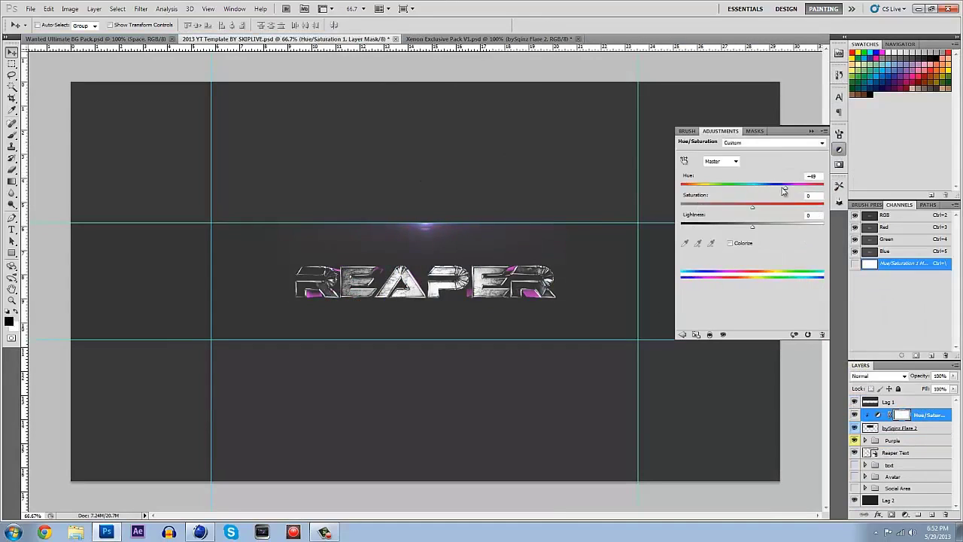
Paint a soft glow around the flare with an enlarged brush on a new layer
{"action": "left_click", "coordinate": [932, 514]}
{"action": "key", "text": "b"}
{"action": "left_click", "coordinate": [422, 219]}
{"action": "right_click", "coordinate": [419, 183]}
{"action": "key", "text": "Escape"}
{"action": "key", "text": "z"}
{"action": "left_click", "coordinate": [12, 134]}
{"action": "right_click", "coordinate": [406, 395]}
{"action": "key", "text": "Return"}
{"action": "right_click", "coordinate": [421, 395]}
{"action": "key", "text": "Return"}
Duplicate the flare and its hue adjustment, moving the copy below the REAPER text
{"action": "right_click", "coordinate": [899, 441]}
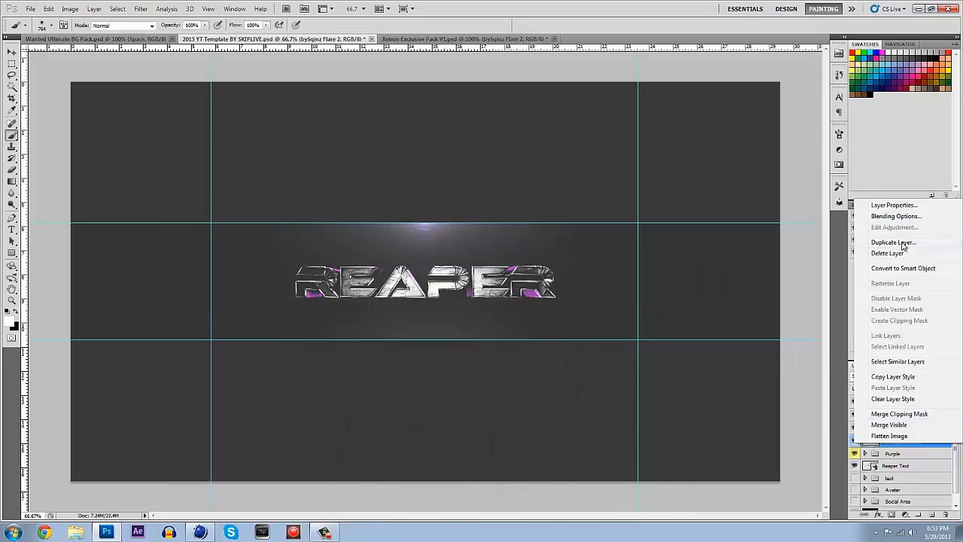
{"action": "left_click", "coordinate": [884, 240]}
{"action": "key", "text": "Return"}
{"action": "key", "text": "v"}
{"action": "left_click_drag", "start_coordinate": [453, 260], "coordinate": [453, 365]}
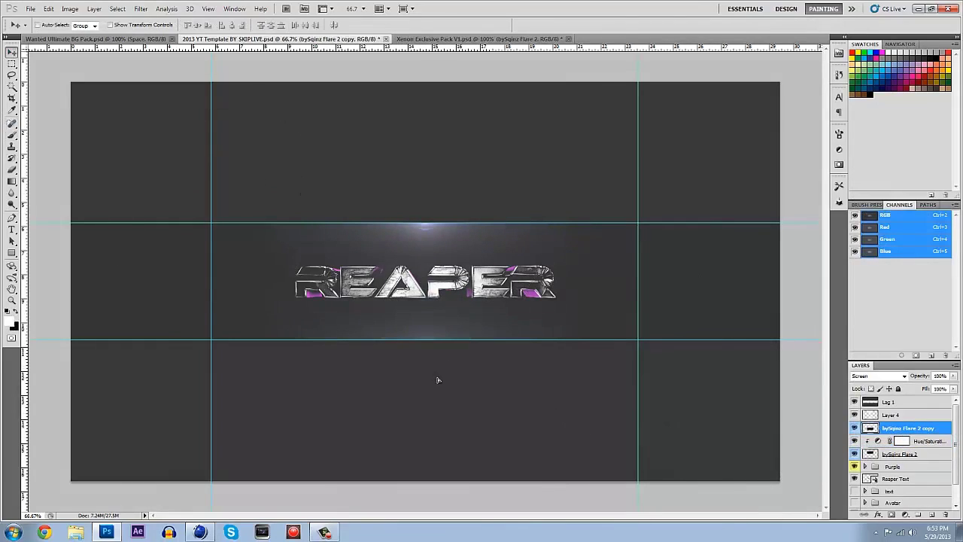
{"action": "right_click", "coordinate": [925, 441]}
{"action": "key", "text": "Return"}
{"action": "left_click_drag", "start_coordinate": [917, 441], "coordinate": [917, 427]}
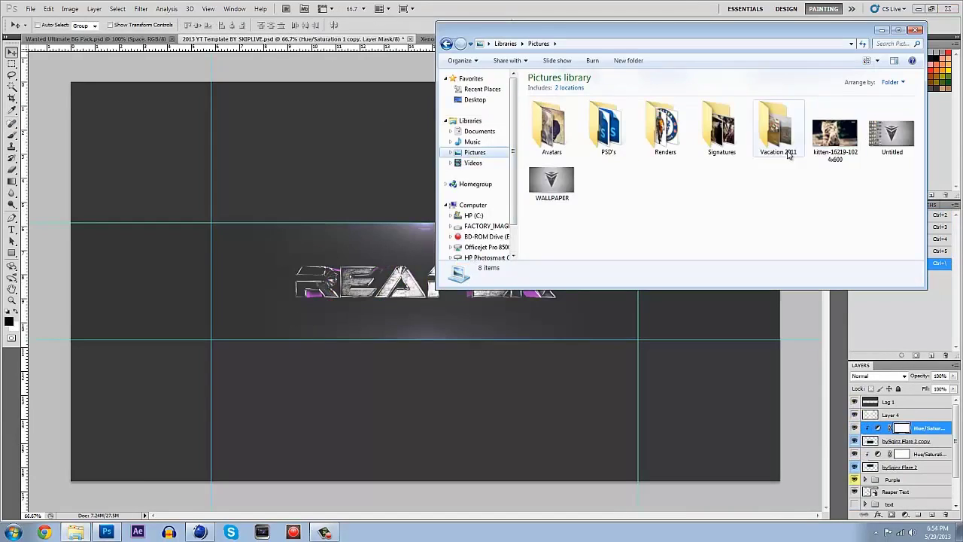
Bring the blue flare from the Wanted pack into the banner with a clipped Hue/Saturation
{"action": "left_click", "coordinate": [98, 38]}
{"action": "left_click", "coordinate": [855, 414]}
{"action": "mouse_move", "coordinate": [97, 38]}
{"action": "left_mouse_down"}
{"action": "mouse_move", "coordinate": [380, 48]}
{"action": "mouse_move", "coordinate": [489, 277]}
{"action": "left_mouse_up"}
{"action": "left_click_drag", "start_coordinate": [924, 441], "coordinate": [898, 421]}
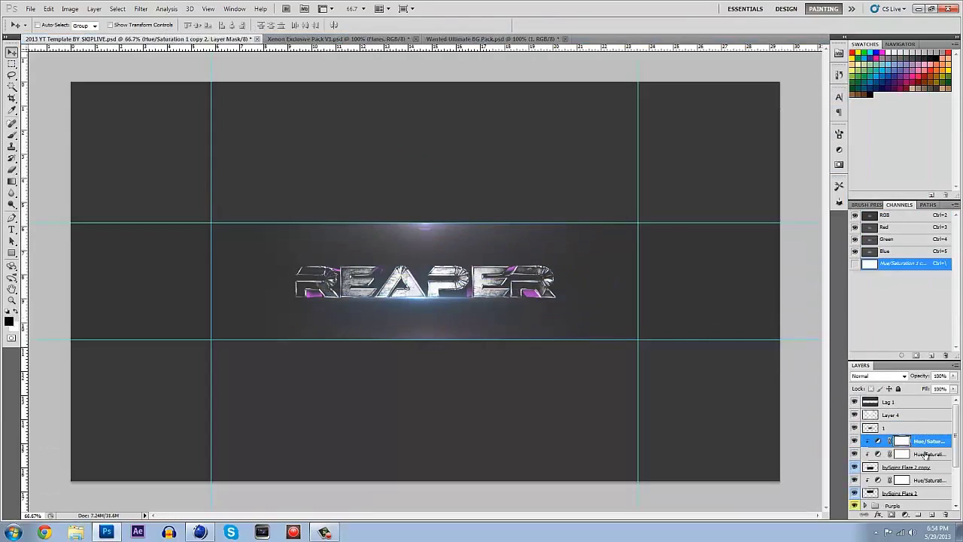
{"action": "double_click", "coordinate": [902, 429]}
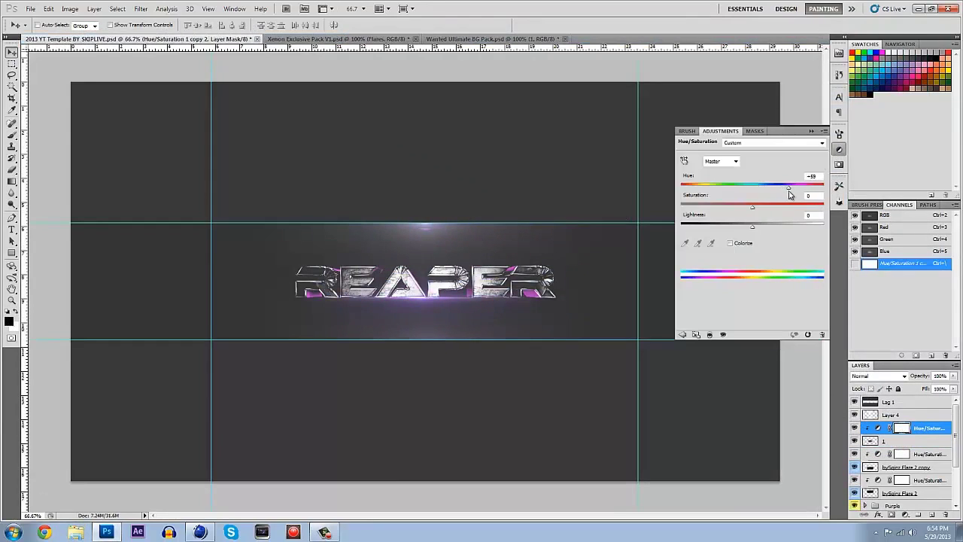
{"action": "left_click", "coordinate": [892, 441]}
Duplicate the flare as 1 copy with its own clipped, retinted Hue/Saturation, set to Screen
{"action": "key", "text": "ctrl+j"}
{"action": "left_click_drag", "start_coordinate": [925, 454], "coordinate": [912, 431]}
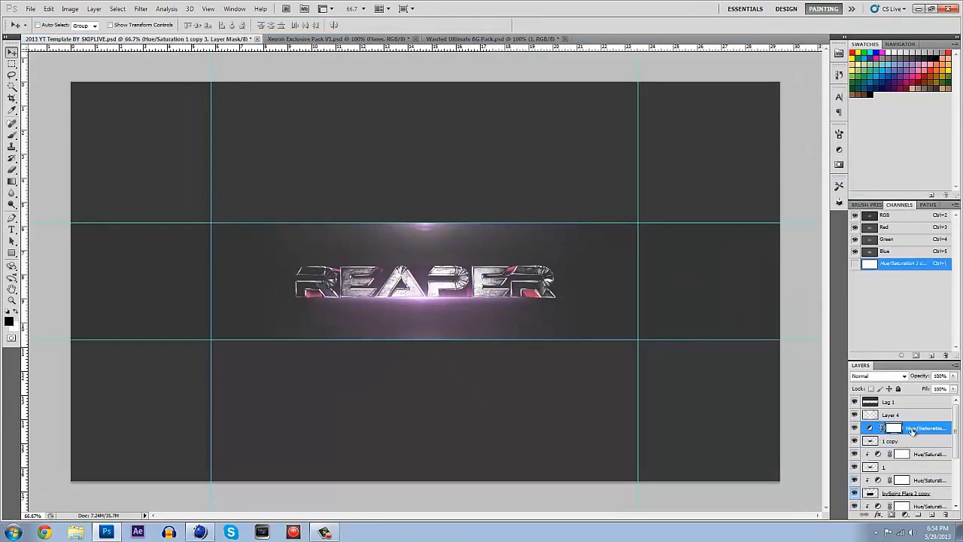
{"action": "left_click", "coordinate": [892, 441]}
{"action": "double_click", "coordinate": [903, 454]}
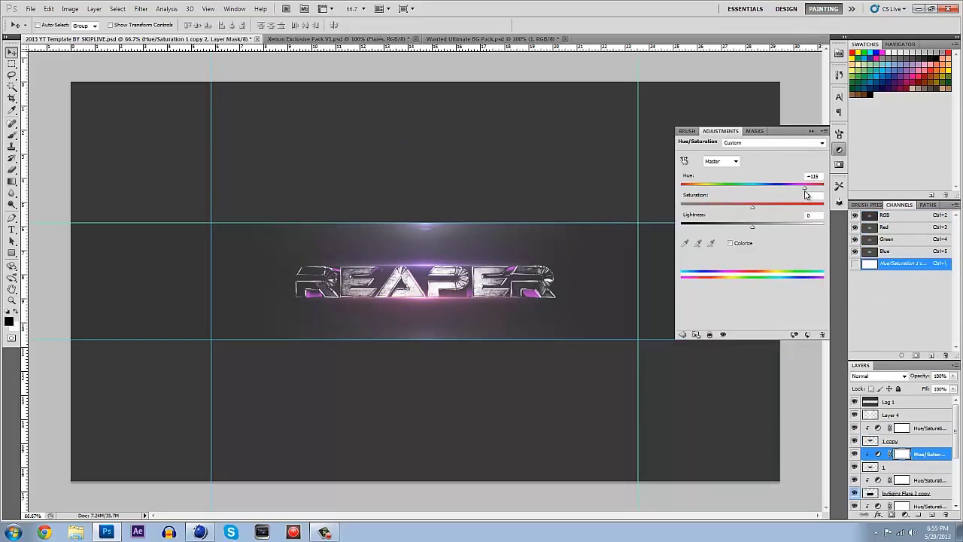
{"action": "double_click", "coordinate": [930, 480]}
{"action": "left_click", "coordinate": [850, 155]}
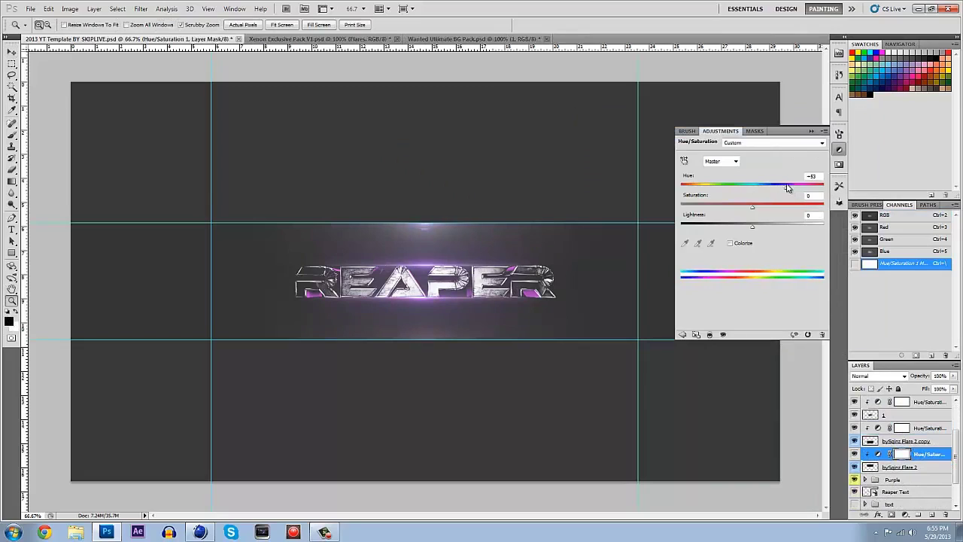
{"action": "left_click", "coordinate": [839, 149]}
{"action": "left_click", "coordinate": [892, 441]}
{"action": "left_click", "coordinate": [881, 375]}
{"action": "left_click", "coordinate": [953, 376]}
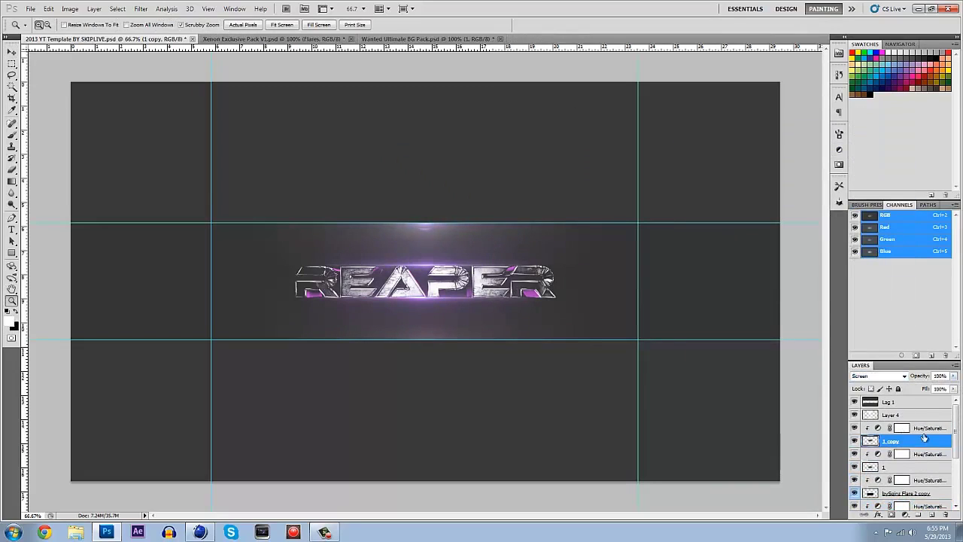
Close the Xenon Exclusive Pack and hide the BG pack's Light Flares group
{"action": "left_click", "coordinate": [275, 39]}
{"action": "left_click", "coordinate": [345, 38]}
{"action": "left_click", "coordinate": [855, 401]}
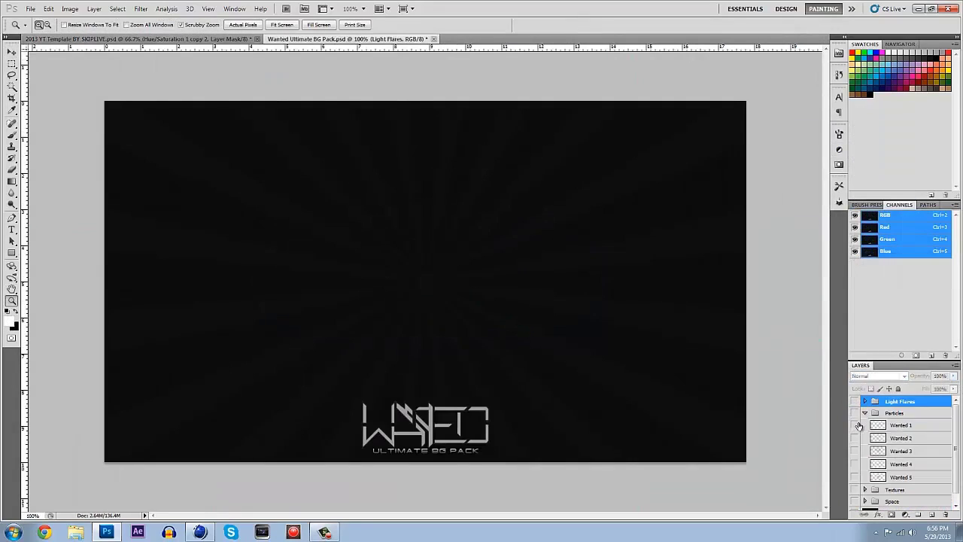
Bring the Wanted 1 particles into the banner in Linear Dodge (Add) and reorder the layer
{"action": "left_click_drag", "start_coordinate": [901, 426], "coordinate": [329, 161]}
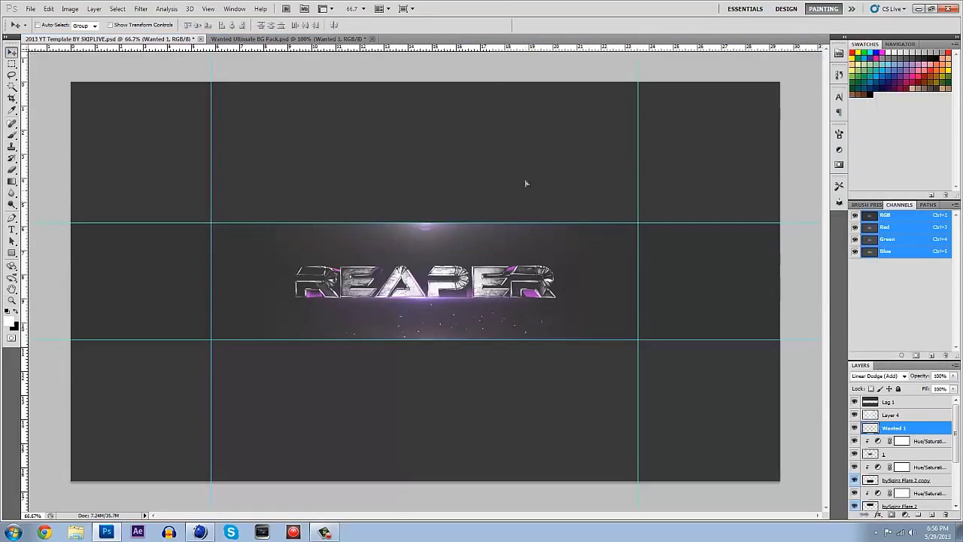
{"action": "key", "text": "ctrl+t"}
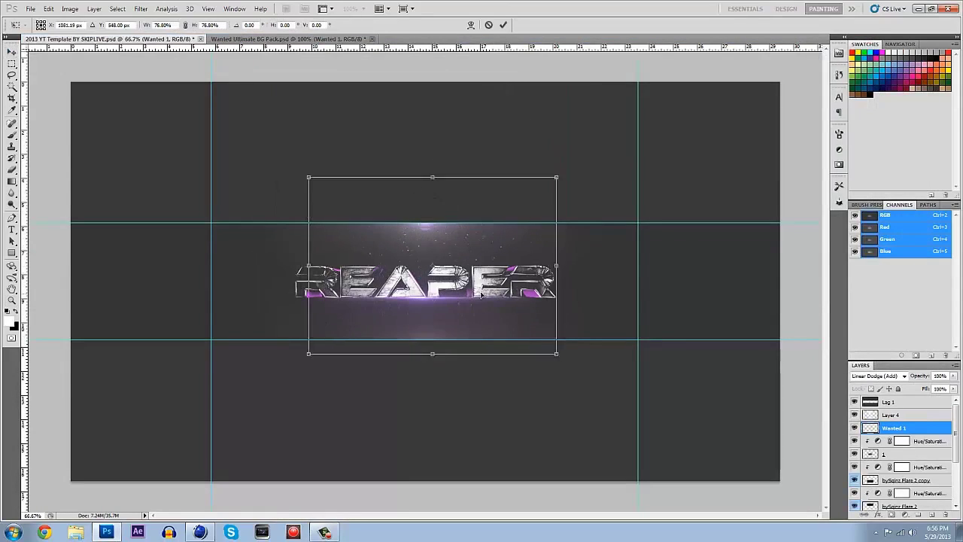
{"action": "key", "text": "Return"}
{"action": "left_click_drag", "start_coordinate": [896, 428], "coordinate": [911, 503]}
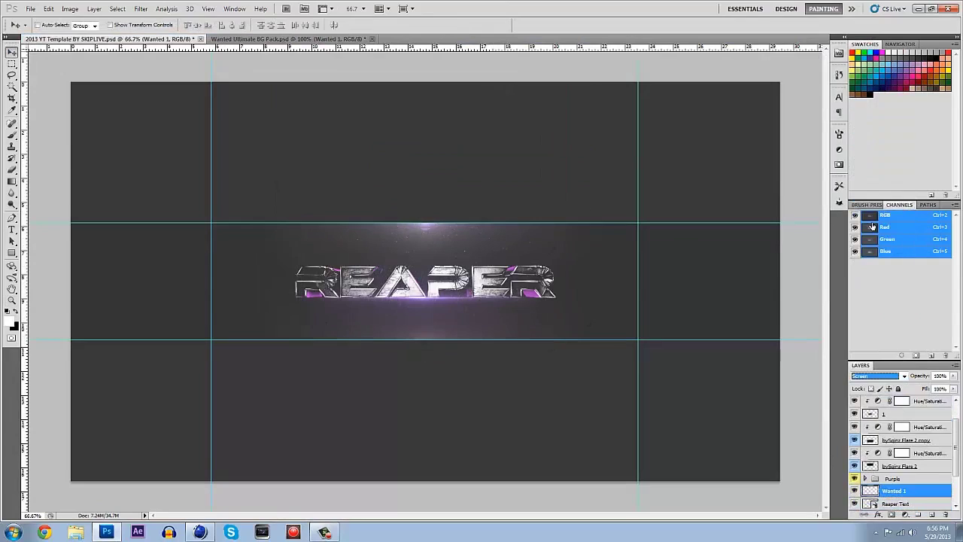
{"action": "key", "text": "ctrl+Tab"}
{"action": "left_click_drag", "start_coordinate": [893, 422], "coordinate": [498, 163]}
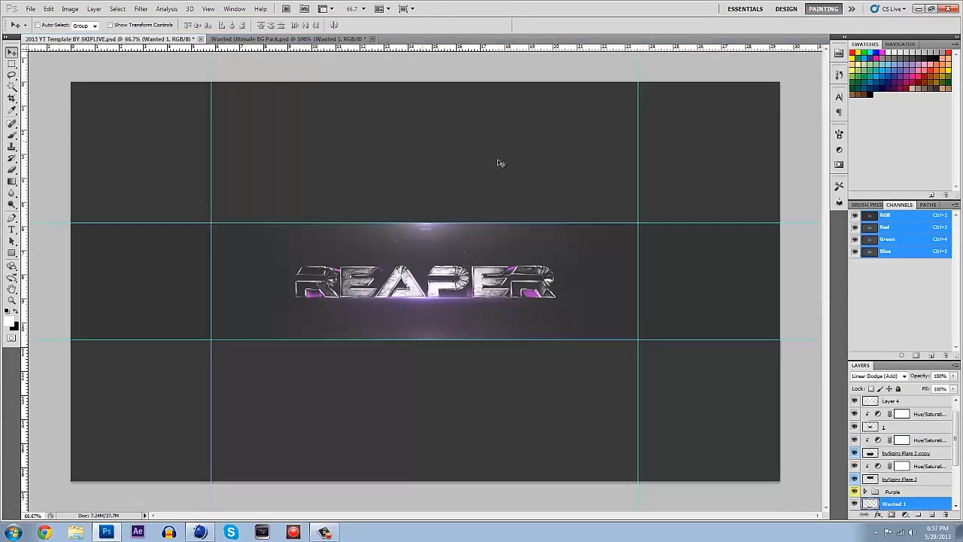
{"action": "key", "text": "ctrl+shift+bracketright"}
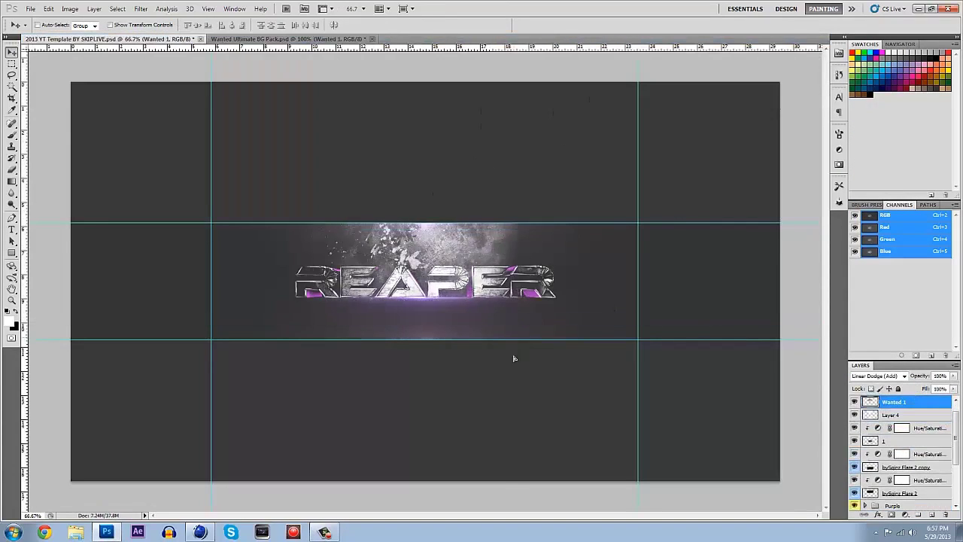
Rotate the Wanted 1 glow 180° above the text and duplicate it as Wanted 1 copy
{"action": "key", "text": "ctrl+t"}
{"action": "left_click_drag", "start_coordinate": [553, 249], "coordinate": [301, 89]}
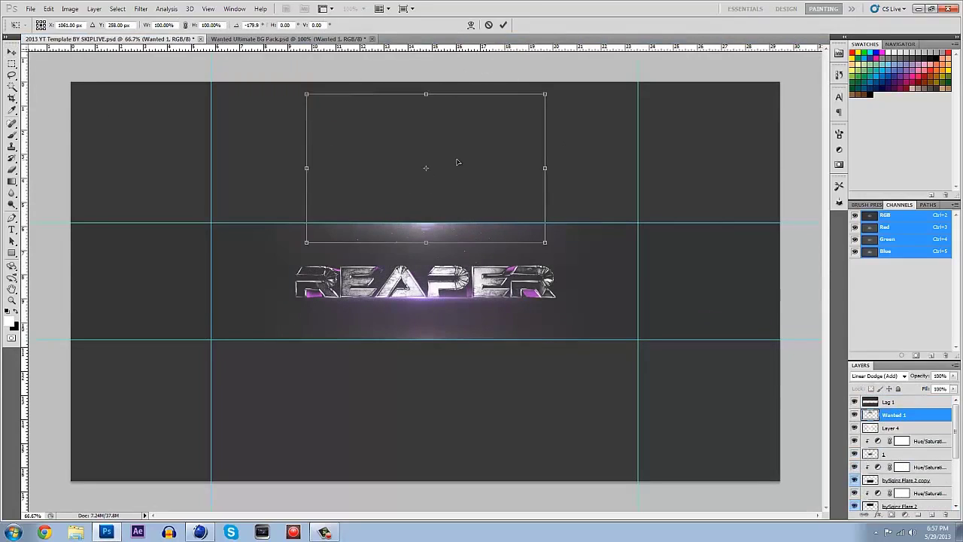
{"action": "key", "text": "alt+bracketright"}
{"action": "key", "text": "ctrl+j"}
{"action": "left_click_drag", "start_coordinate": [947, 511], "coordinate": [946, 515]}
{"action": "key", "text": "alt+bracketleft"}
{"action": "key", "text": "ctrl+j"}
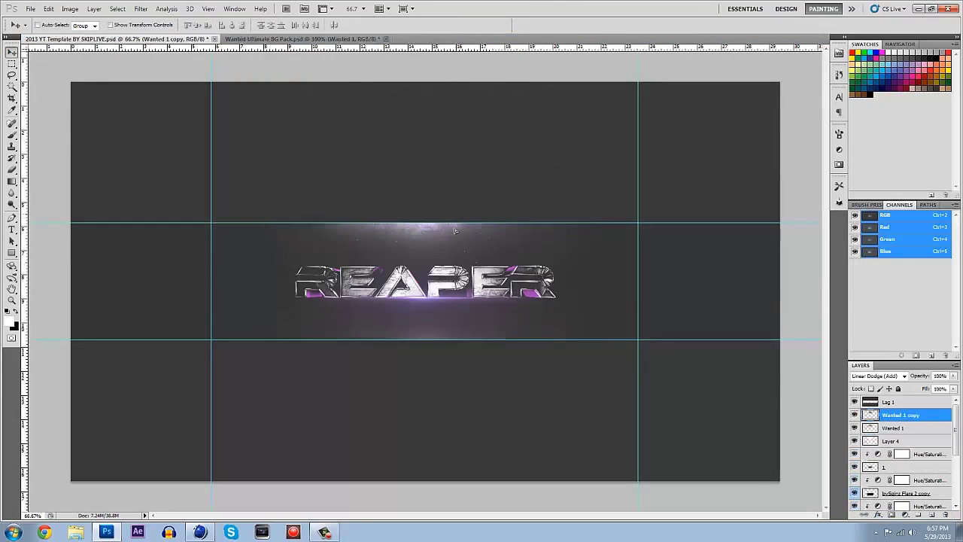
Paint a soft low-opacity glow above and below the text on new Layer 5
{"action": "key", "text": "ctrl+shift+alt+n"}
{"action": "key", "text": "b"}
{"action": "right_click", "coordinate": [525, 323]}
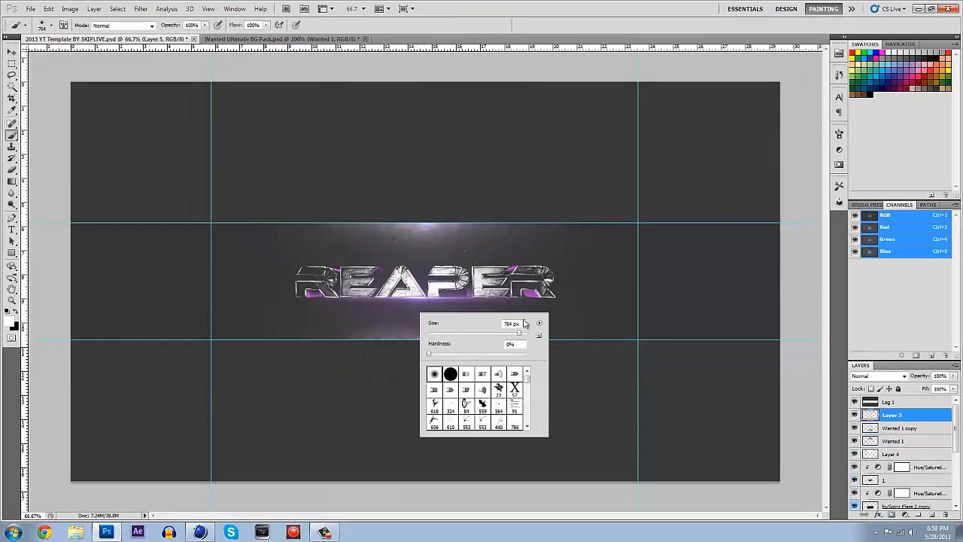
{"action": "key", "text": "Return"}
{"action": "left_click", "coordinate": [954, 376]}
{"action": "left_click_drag", "start_coordinate": [454, 223], "coordinate": [414, 317]}
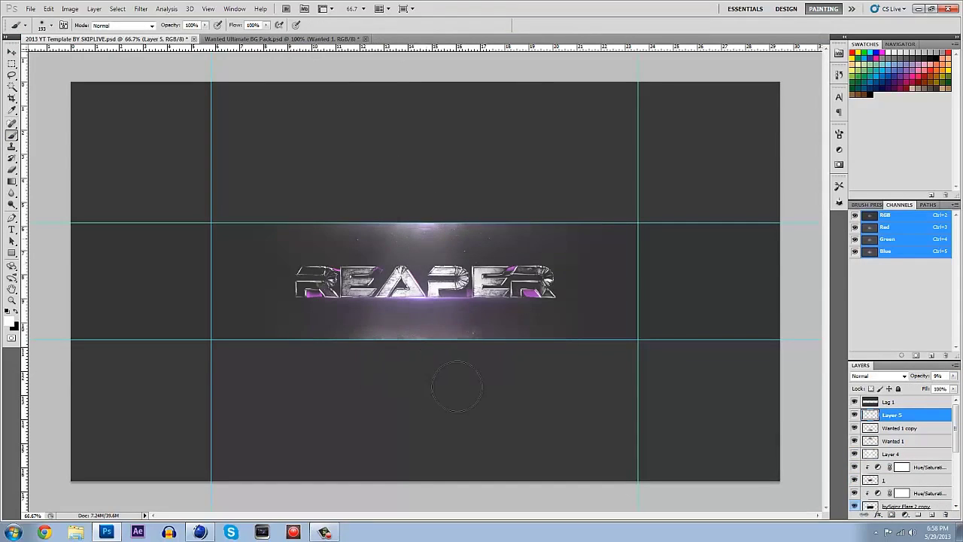
{"action": "left_click", "coordinate": [48, 9]}
{"action": "key", "text": "Escape"}
{"action": "type", "text": "5"}
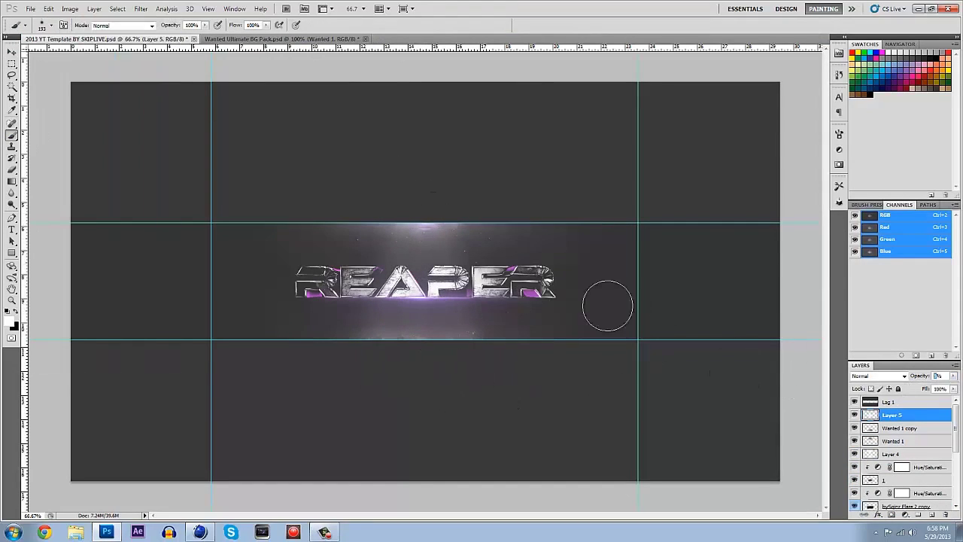
Add Layer 6 blended as Overlay at 40% opacity, using a size-121 brush
{"action": "key", "text": "ctrl+shift+alt+n"}
{"action": "right_click", "coordinate": [536, 285]}
{"action": "key", "text": "Return"}
{"action": "left_click", "coordinate": [879, 376]}
{"action": "left_click", "coordinate": [876, 239]}
{"action": "left_click_drag", "start_coordinate": [954, 376], "coordinate": [925, 388]}
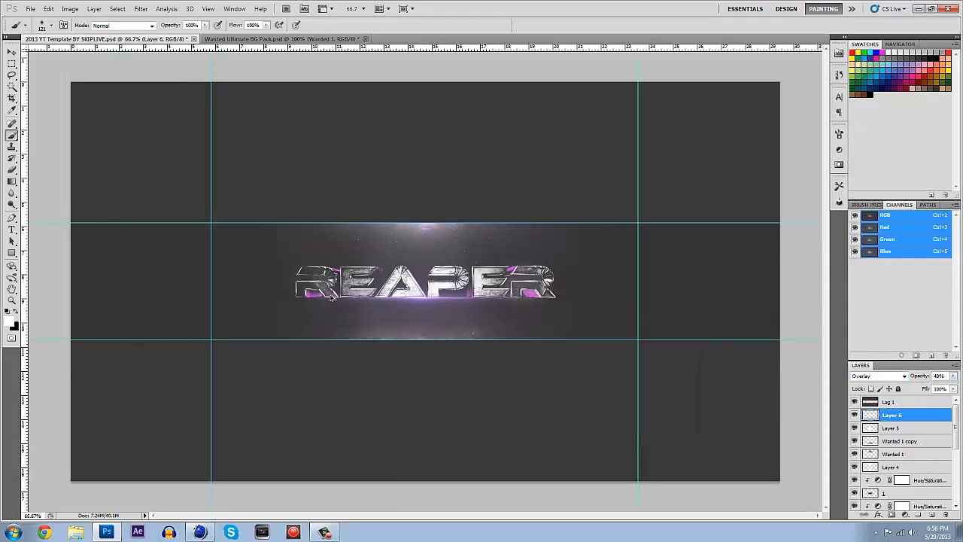
{"action": "left_click", "coordinate": [384, 290], "text": "ctrl"}
{"action": "left_click", "coordinate": [140, 8]}
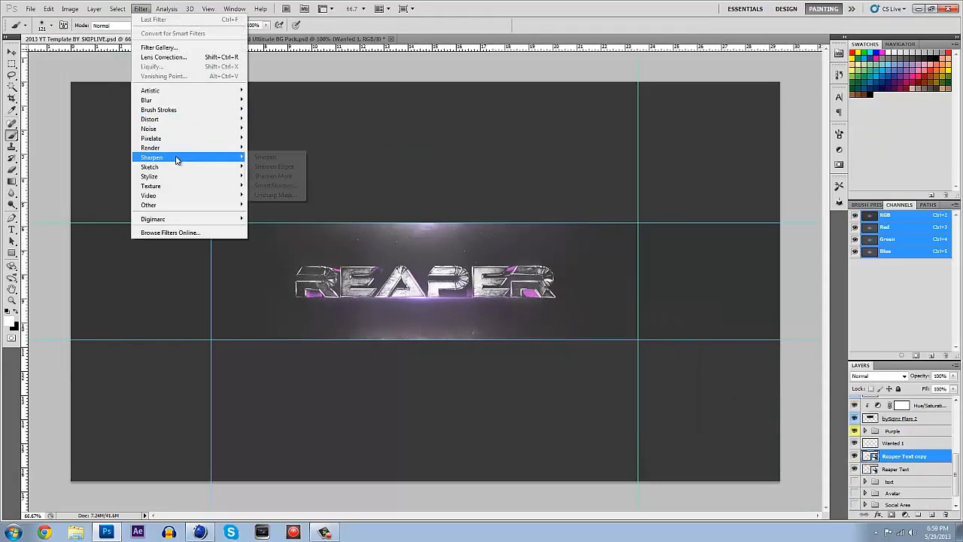
Rasterize and smudge the Reaper Text layer into wisps, keeping the Reaper Text copy visible
{"action": "left_click", "coordinate": [12, 192]}
{"action": "left_click", "coordinate": [463, 201]}
{"action": "left_click", "coordinate": [356, 308], "text": "ctrl"}
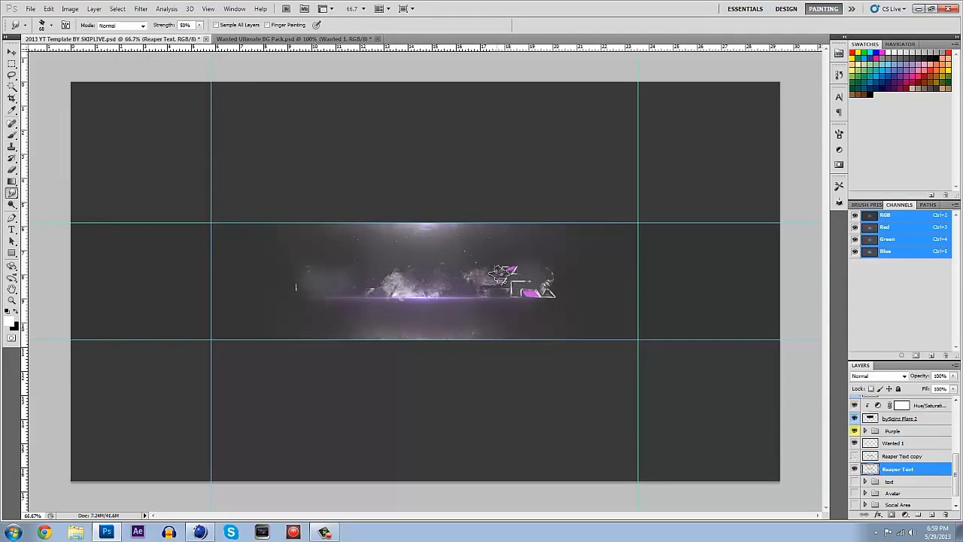
{"action": "left_click", "coordinate": [855, 457]}
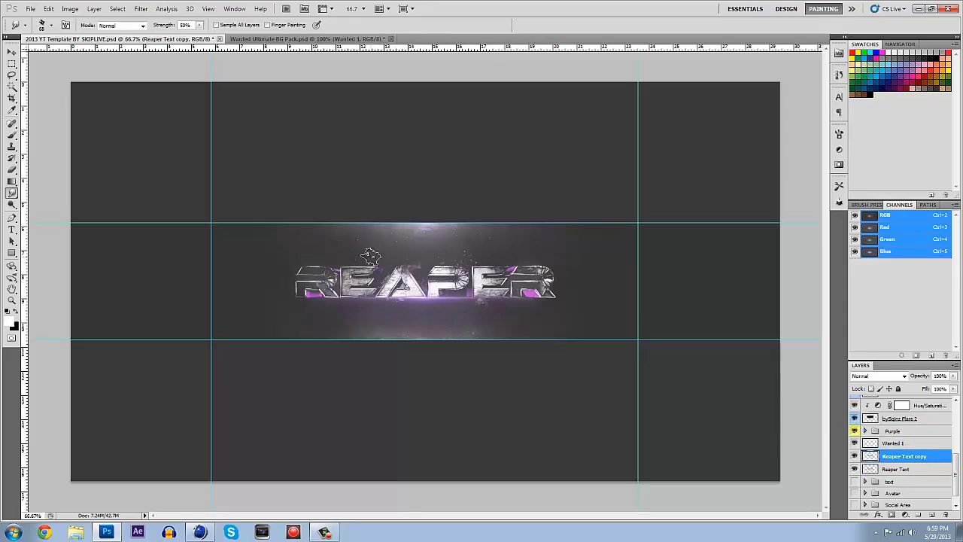
{"action": "left_click", "coordinate": [892, 415]}
{"action": "left_click", "coordinate": [12, 135]}
Stamp faint 20% splatter brushes around the text, including a size-1024 stamp over it
{"action": "right_click", "coordinate": [406, 208]}
{"action": "type", "text": "20"}
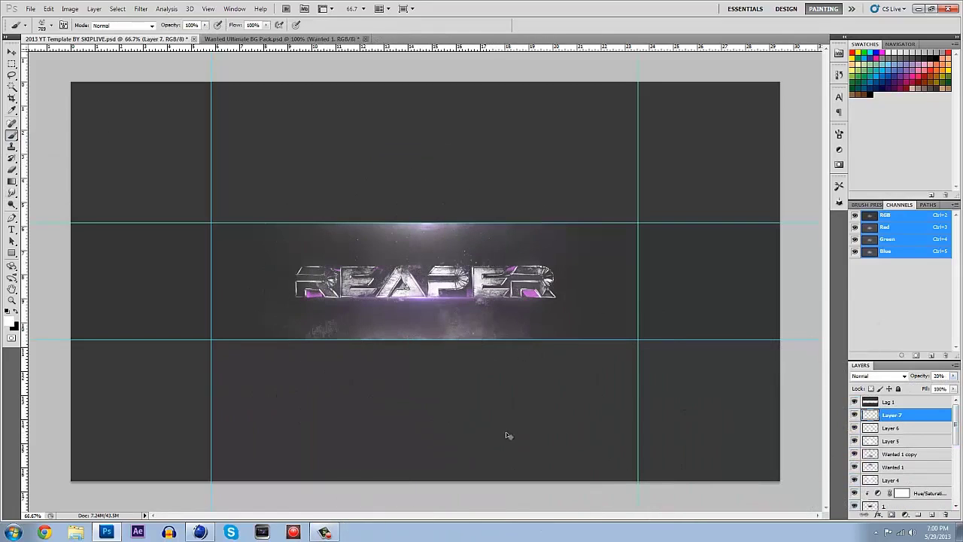
{"action": "left_click", "coordinate": [335, 113]}
{"action": "right_click", "coordinate": [536, 276]}
{"action": "double_click", "coordinate": [572, 354]}
{"action": "left_click", "coordinate": [415, 204]}
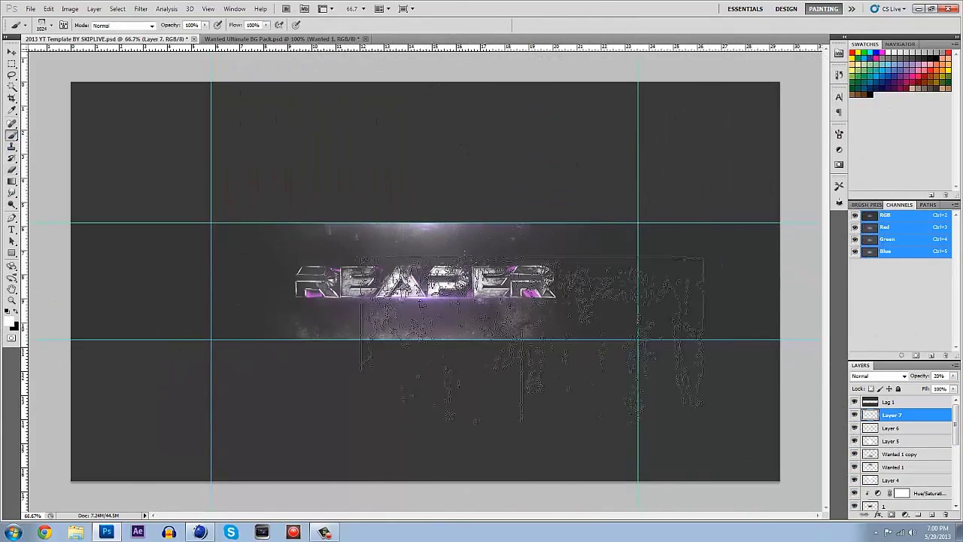
{"action": "right_click", "coordinate": [589, 311]}
{"action": "key", "text": "e"}
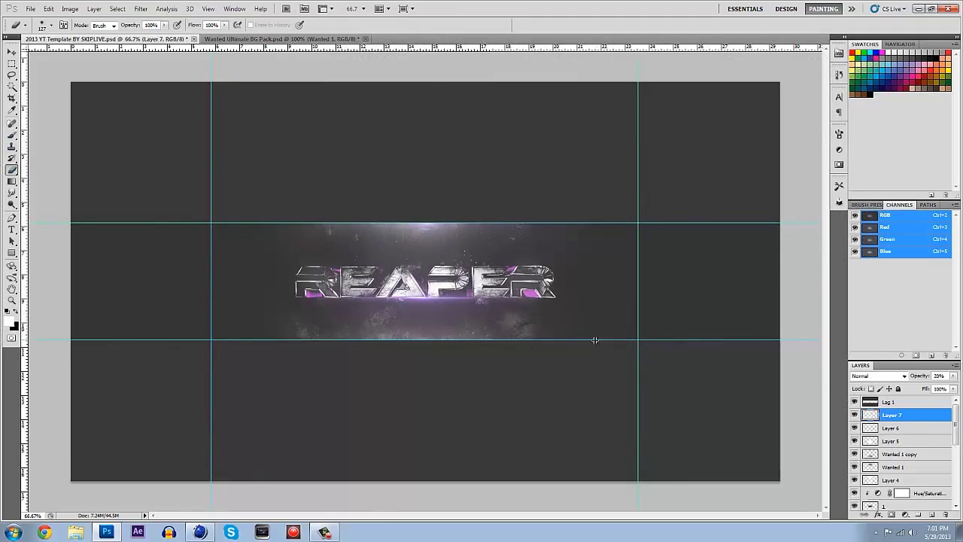
In the Wanted Ultimate BG Pack, hide the texture layers and show the nebula texture
{"action": "key", "text": "ctrl+Tab"}
{"action": "left_click", "coordinate": [854, 428]}
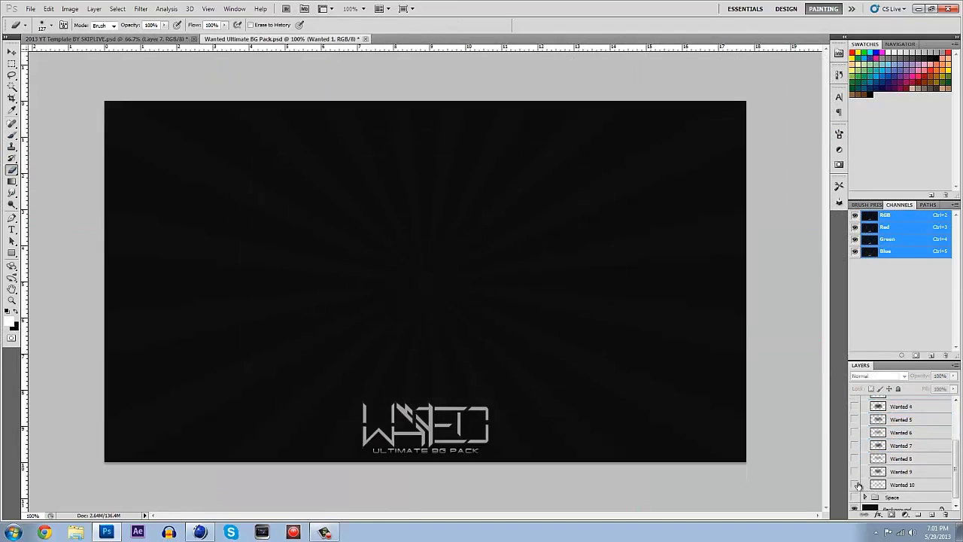
{"action": "left_click", "coordinate": [858, 467]}
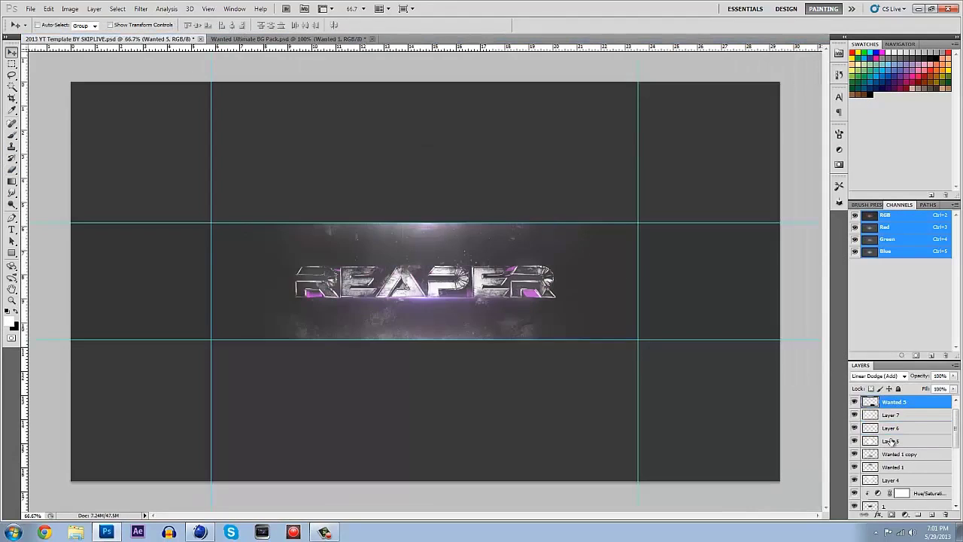
Bring in the Wanted 5 texture, rotating it and scaling it to 200%
{"action": "left_click_drag", "start_coordinate": [907, 513], "coordinate": [907, 423]}
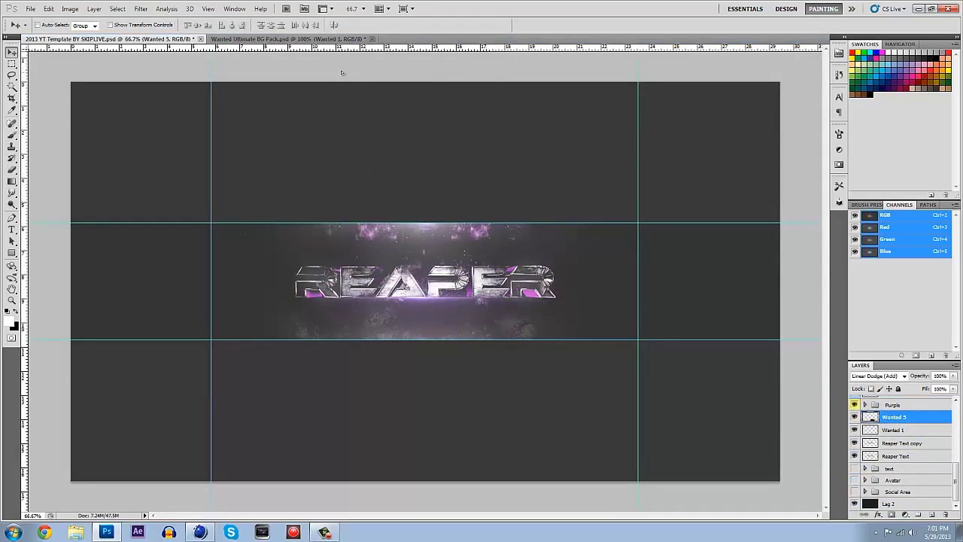
{"action": "scroll", "coordinate": [855, 420], "scroll_direction": "up", "scroll_amount": 1}
{"action": "key", "text": "ctrl+t"}
{"action": "left_click_drag", "start_coordinate": [610, 194], "coordinate": [568, 132]}
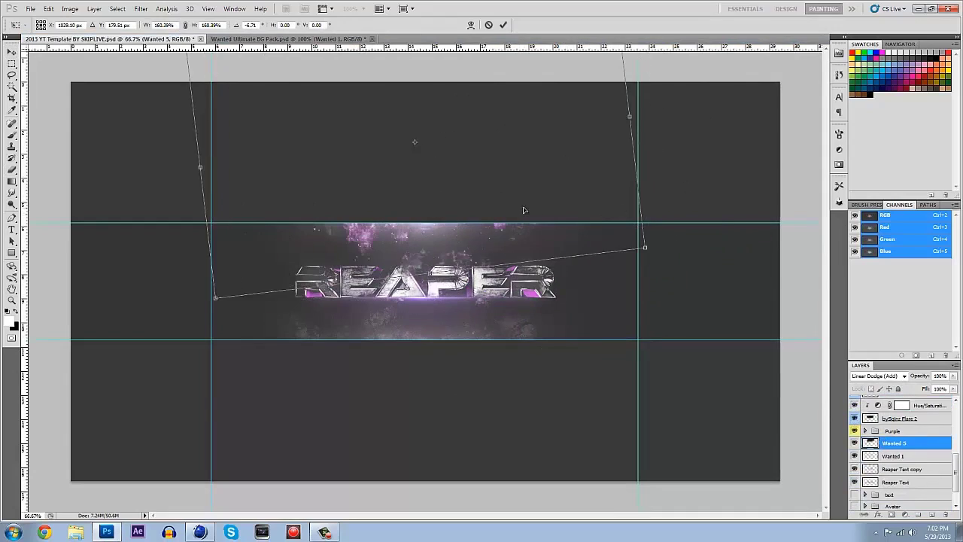
{"action": "left_click_drag", "start_coordinate": [524, 210], "coordinate": [572, 286]}
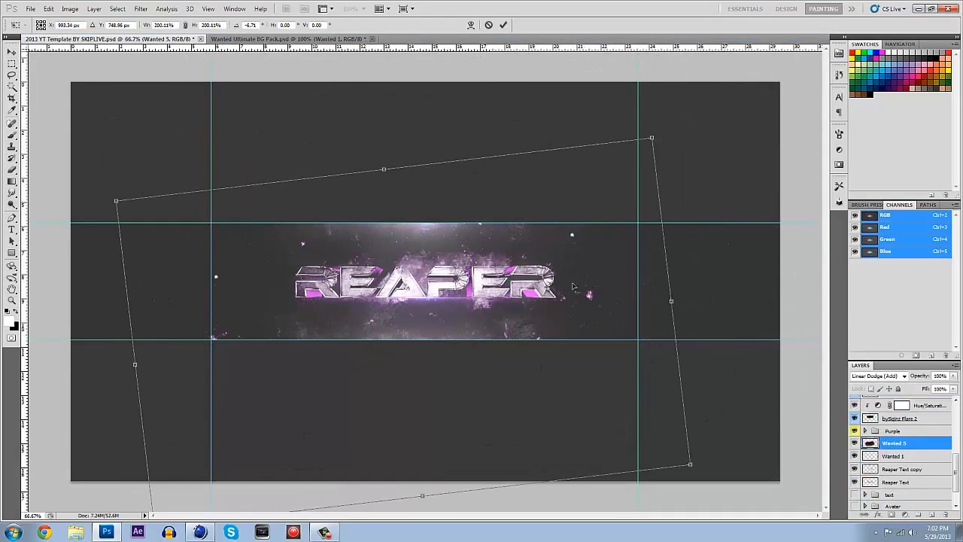
{"action": "key", "text": "Return"}
Bring in the Wanted 4 sparks and place a copy rotated about -75° left of the text
{"action": "key", "text": "ctrl+Tab"}
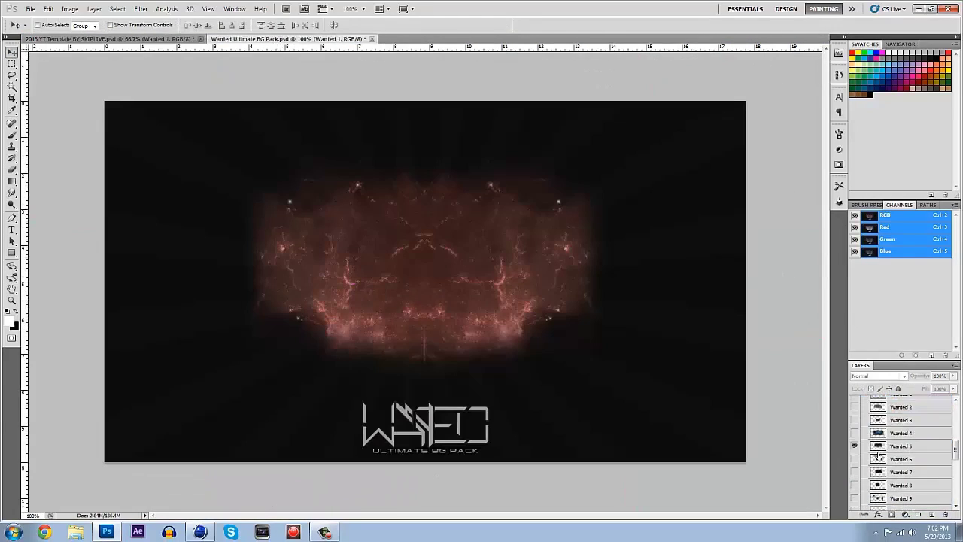
{"action": "left_click_drag", "start_coordinate": [878, 432], "coordinate": [571, 344]}
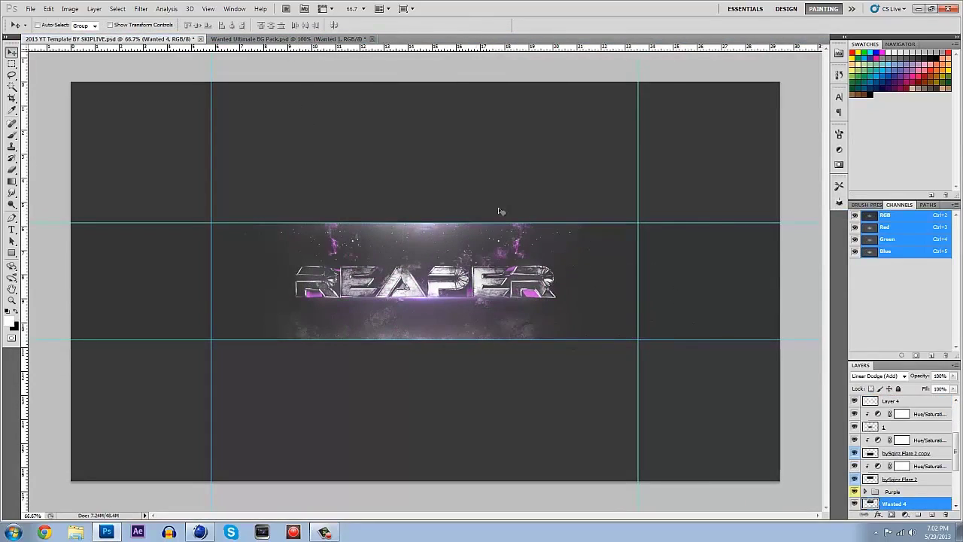
{"action": "key", "text": "ctrl+t"}
{"action": "key", "text": "ctrl+j"}
{"action": "key", "text": "Return"}
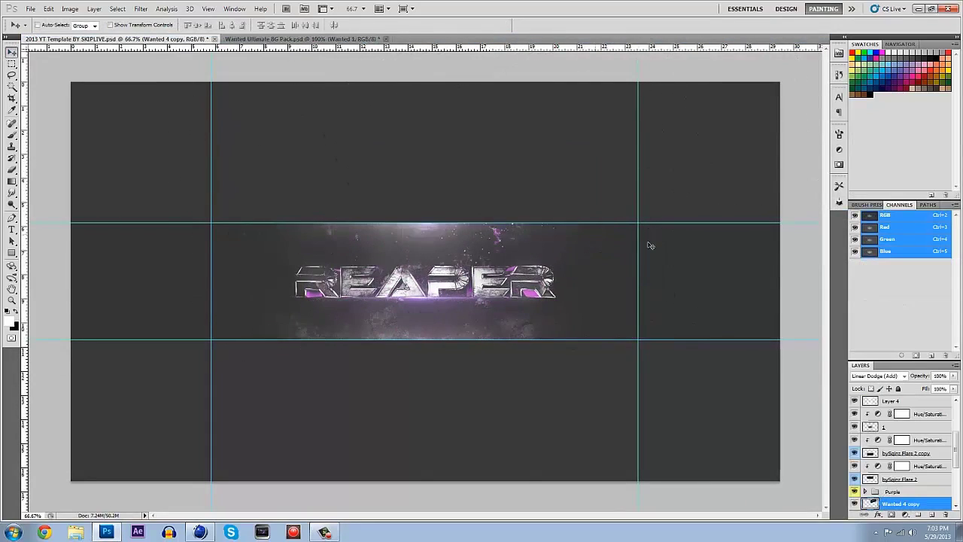
{"action": "key", "text": "ctrl+t"}
{"action": "left_click_drag", "start_coordinate": [549, 249], "coordinate": [586, 229]}
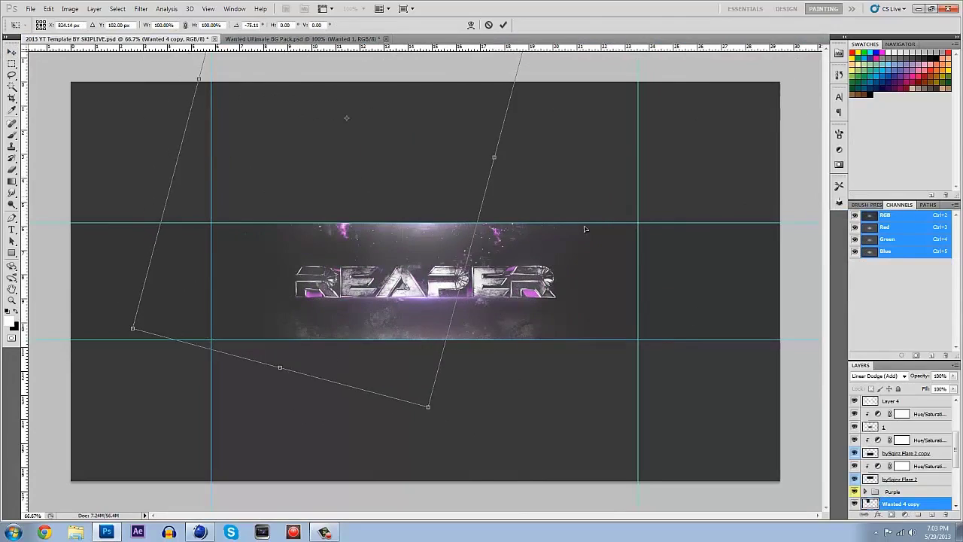
{"action": "left_click_drag", "start_coordinate": [441, 198], "coordinate": [360, 269]}
{"action": "left_click_drag", "start_coordinate": [435, 252], "coordinate": [210, 225]}
{"action": "key", "text": "Return"}
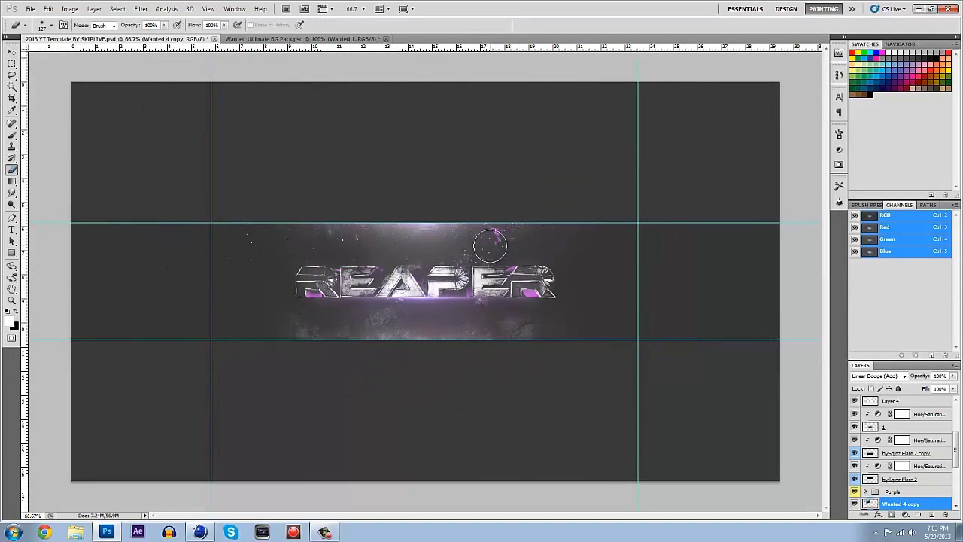
Add more Wanted 4 spark copies, one placed below the text and another rotated
{"action": "key", "text": "alt+bracketleft"}
{"action": "key", "text": "ctrl+j"}
{"action": "left_click", "coordinate": [12, 51]}
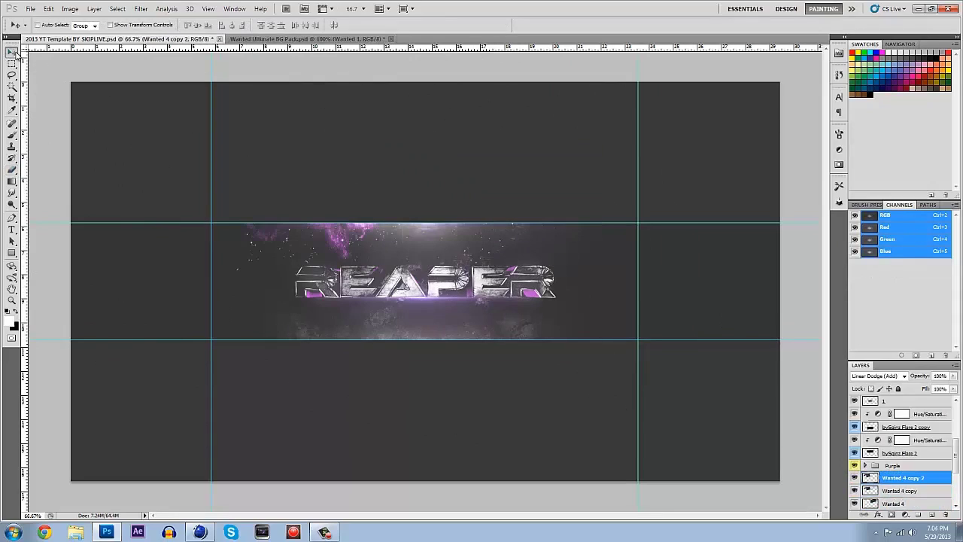
{"action": "key", "text": "ctrl+j"}
{"action": "key", "text": "v"}
{"action": "left_click_drag", "start_coordinate": [559, 429], "coordinate": [577, 414]}
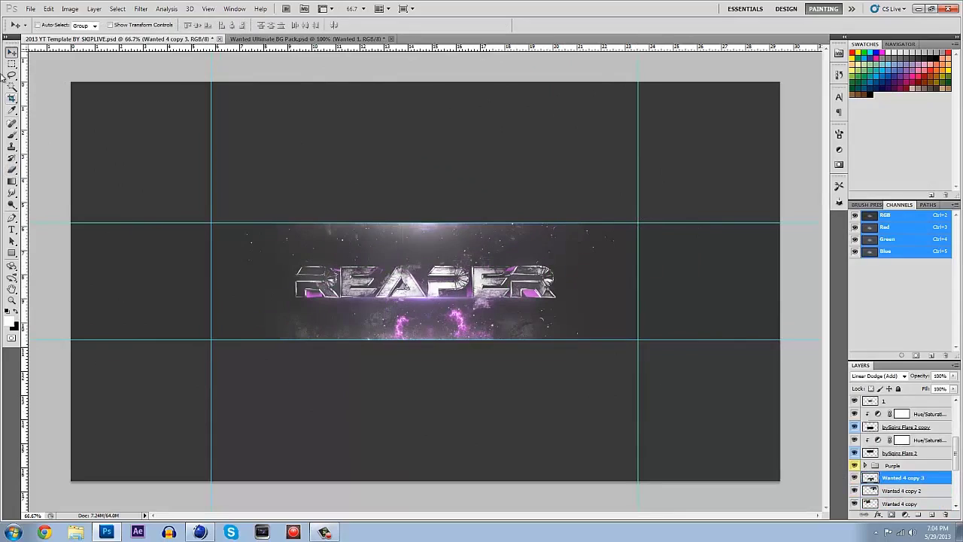
{"action": "key", "text": "ctrl+j"}
{"action": "key", "text": "ctrl+t"}
{"action": "left_click_drag", "start_coordinate": [421, 407], "coordinate": [338, 319]}
{"action": "key", "text": "Return"}
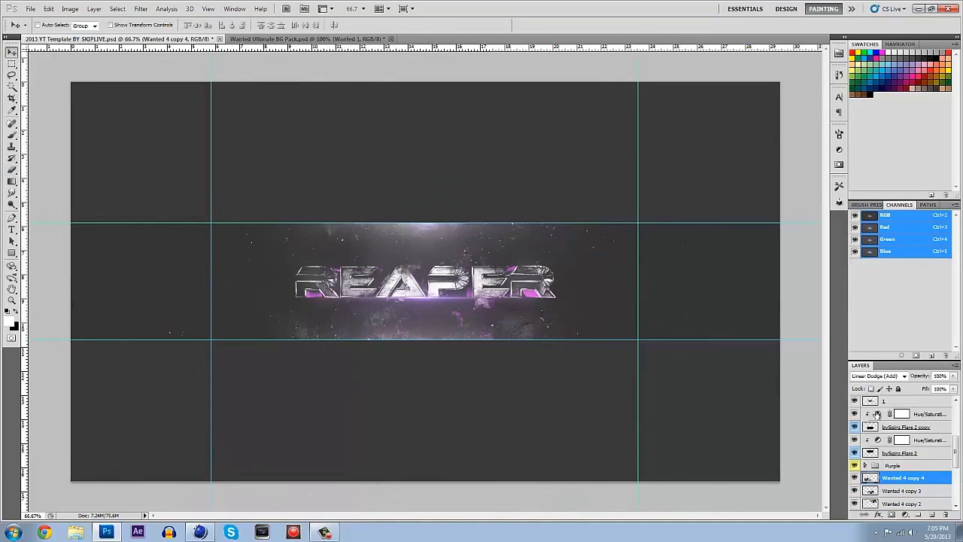
Add the Wanted 19 texture in Hard Light at 8% opacity
{"action": "left_click", "coordinate": [263, 39]}
{"action": "left_click", "coordinate": [856, 443]}
{"action": "left_click_drag", "start_coordinate": [892, 444], "coordinate": [556, 215]}
{"action": "key", "text": "shift+alt+h"}
{"action": "key", "text": "0"}
{"action": "key", "text": "8"}
{"action": "key", "text": "b"}
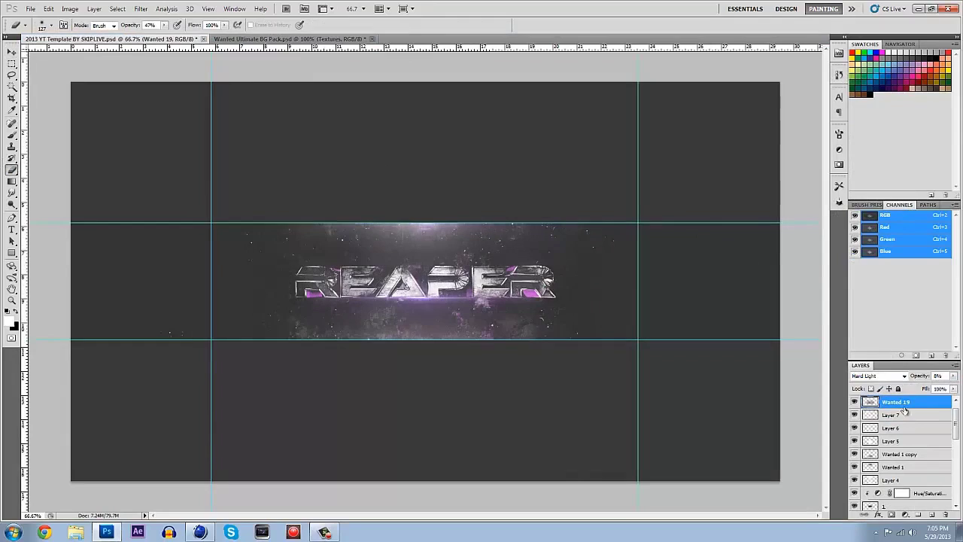
Bring another purple nebula texture from the texture pack into the banner and shift it right
{"action": "left_click", "coordinate": [290, 38]}
{"action": "left_click", "coordinate": [856, 445]}
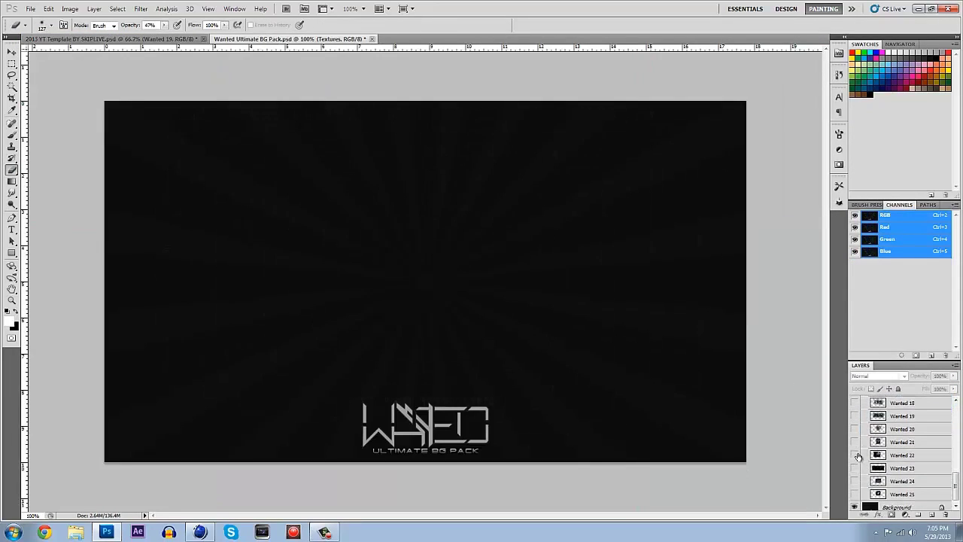
{"action": "left_click_drag", "start_coordinate": [878, 435], "coordinate": [550, 447]}
{"action": "mouse_move", "coordinate": [899, 402]}
{"action": "left_mouse_down"}
{"action": "mouse_move", "coordinate": [937, 452]}
{"action": "mouse_move", "coordinate": [526, 258]}
{"action": "left_mouse_up"}
{"action": "left_click_drag", "start_coordinate": [450, 269], "coordinate": [589, 285]}
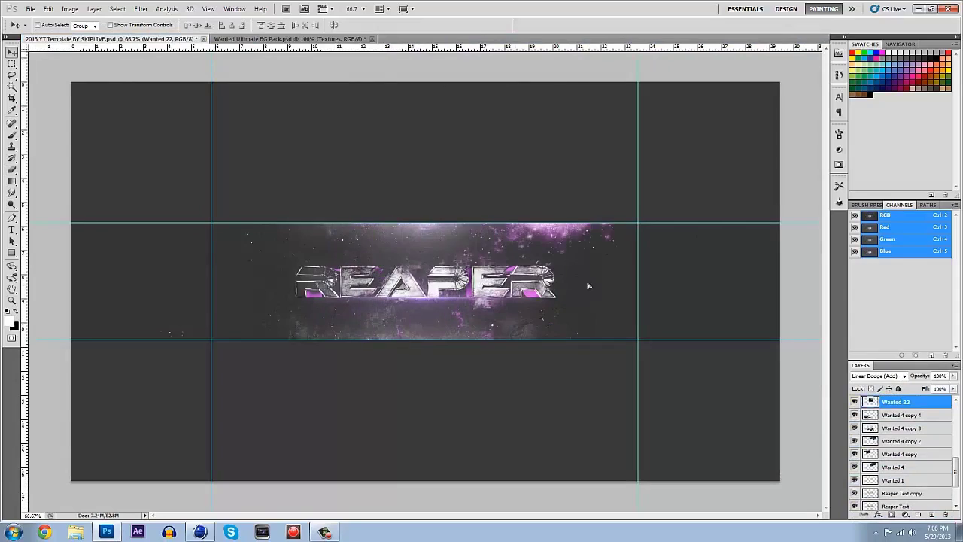
Duplicate the nebula layer, then rotate and reposition the copy around the REAPER text
{"action": "key", "text": "ctrl+j"}
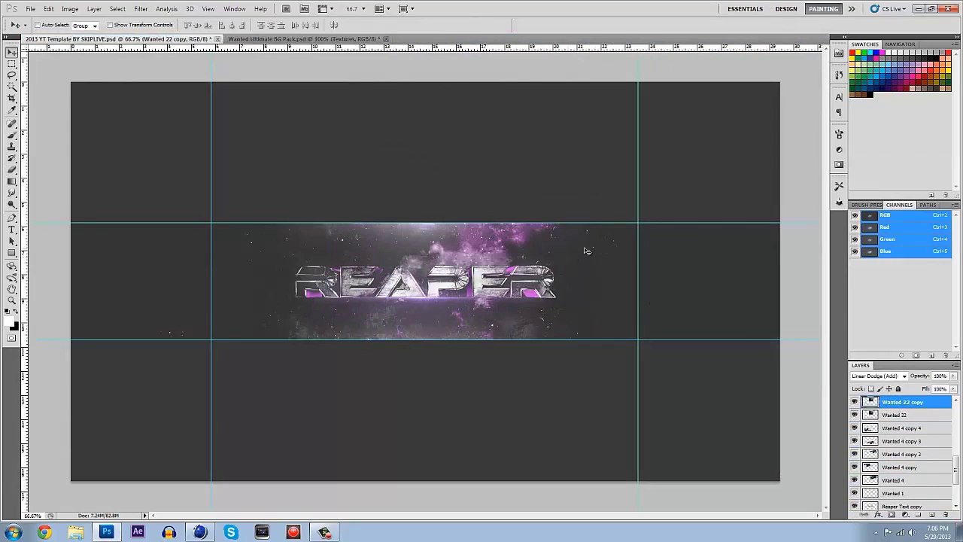
{"action": "key", "text": "ctrl+t"}
{"action": "left_click_drag", "start_coordinate": [585, 251], "coordinate": [377, 355]}
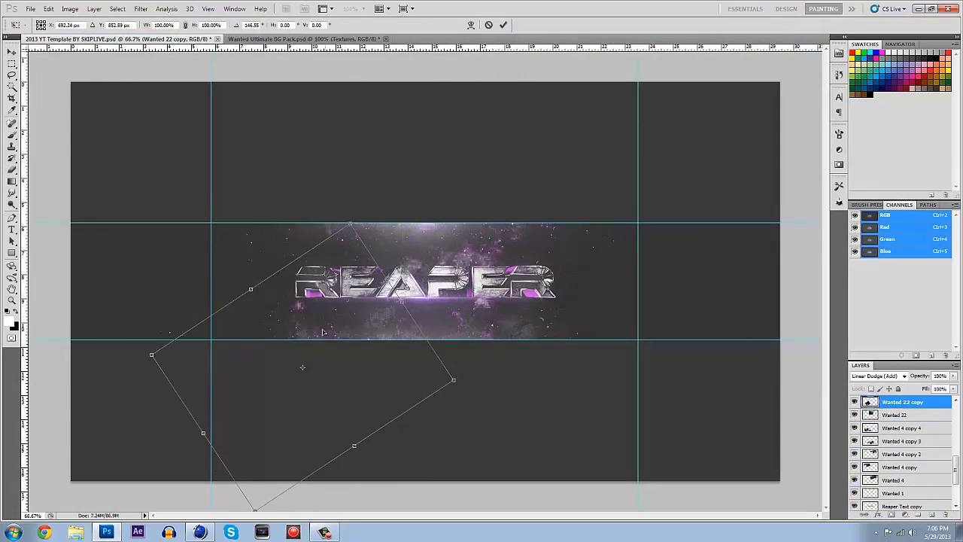
{"action": "left_click", "coordinate": [489, 194]}
{"action": "left_click_drag", "start_coordinate": [452, 188], "coordinate": [658, 419]}
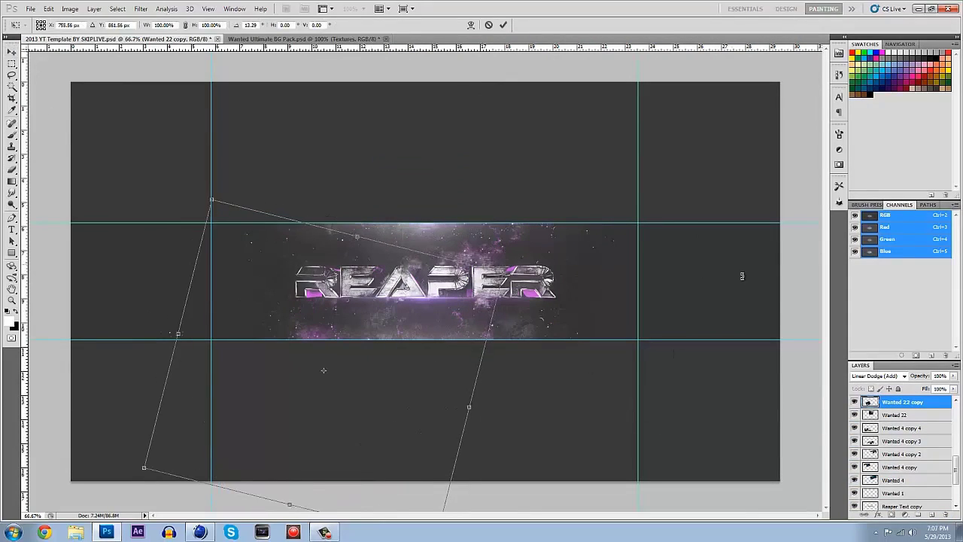
{"action": "left_click", "coordinate": [474, 99]}
{"action": "scroll", "coordinate": [677, 165], "scroll_direction": "down", "scroll_amount": 3}
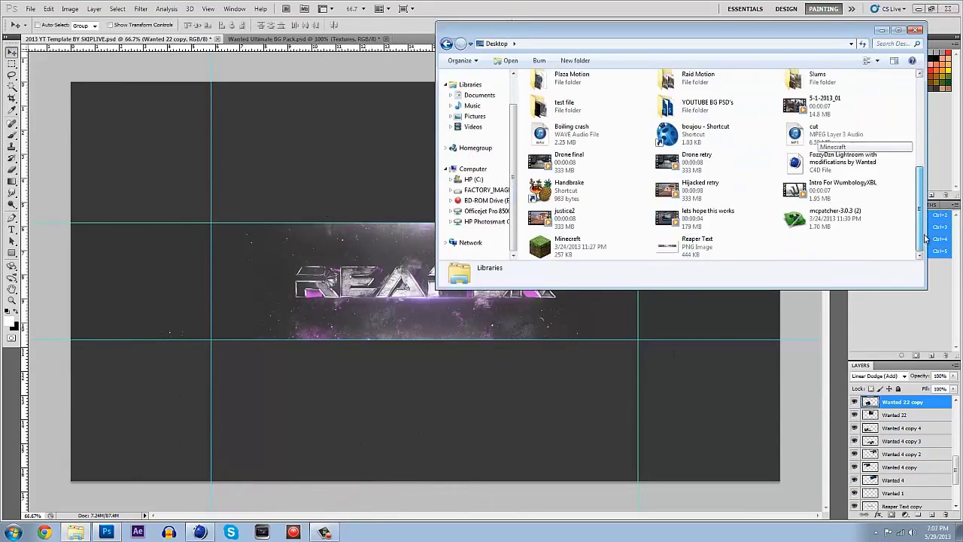
Apply a striped Pattern Overlay to the new layer
{"action": "left_click", "coordinate": [914, 421]}
{"action": "scroll", "coordinate": [915, 421], "scroll_direction": "down", "scroll_amount": 3}
{"action": "scroll", "coordinate": [914, 421], "scroll_direction": "down", "scroll_amount": 3}
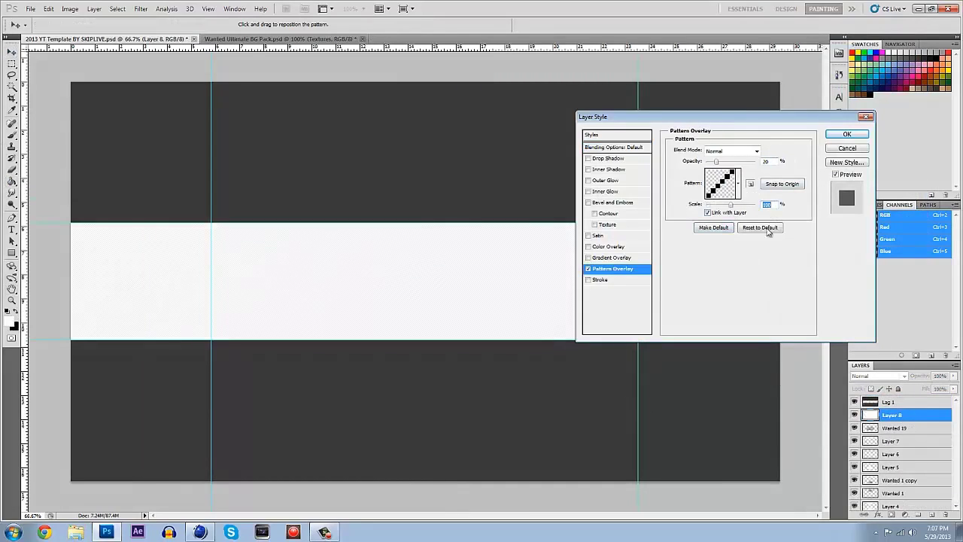
{"action": "key", "text": "Tab"}
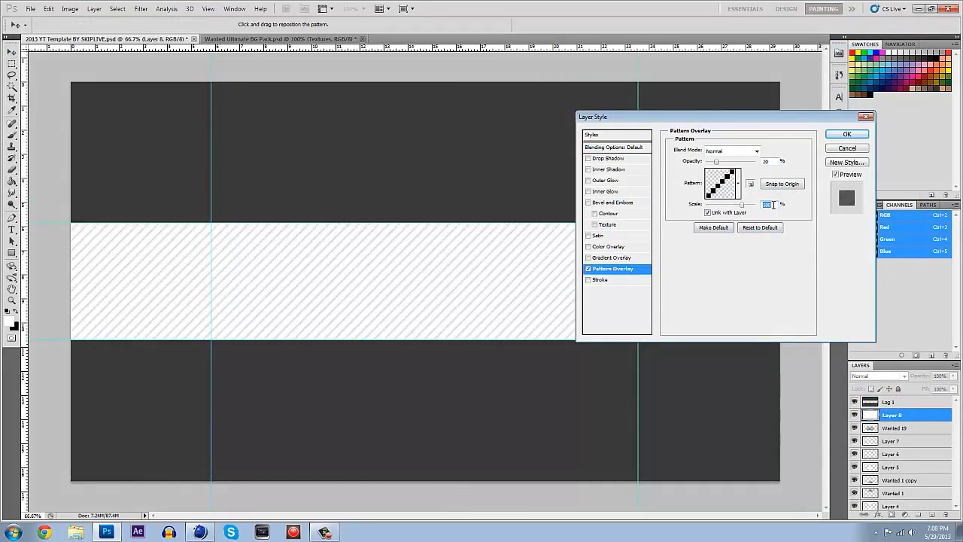
{"action": "key", "text": "Return"}
Fill the striped layer with a dark colour and move it to the top of the stack
{"action": "left_click_drag", "start_coordinate": [954, 375], "coordinate": [912, 389]}
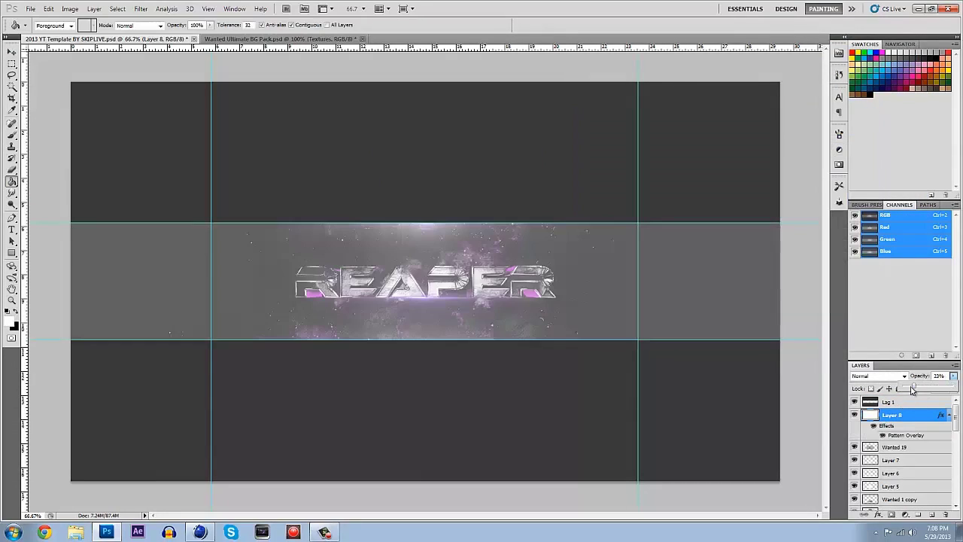
{"action": "left_click", "coordinate": [10, 320]}
{"action": "left_click", "coordinate": [579, 351]}
{"action": "key", "text": "Return"}
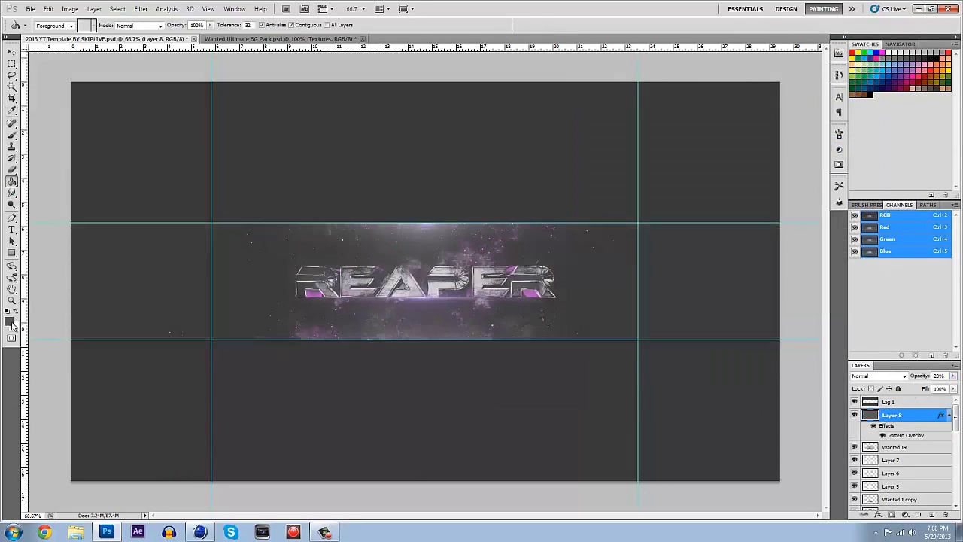
{"action": "key", "text": "alt+BackSpace"}
{"action": "mouse_move", "coordinate": [892, 414]}
{"action": "left_mouse_down"}
{"action": "mouse_move", "coordinate": [918, 403]}
{"action": "mouse_move", "coordinate": [858, 405]}
{"action": "left_mouse_up"}
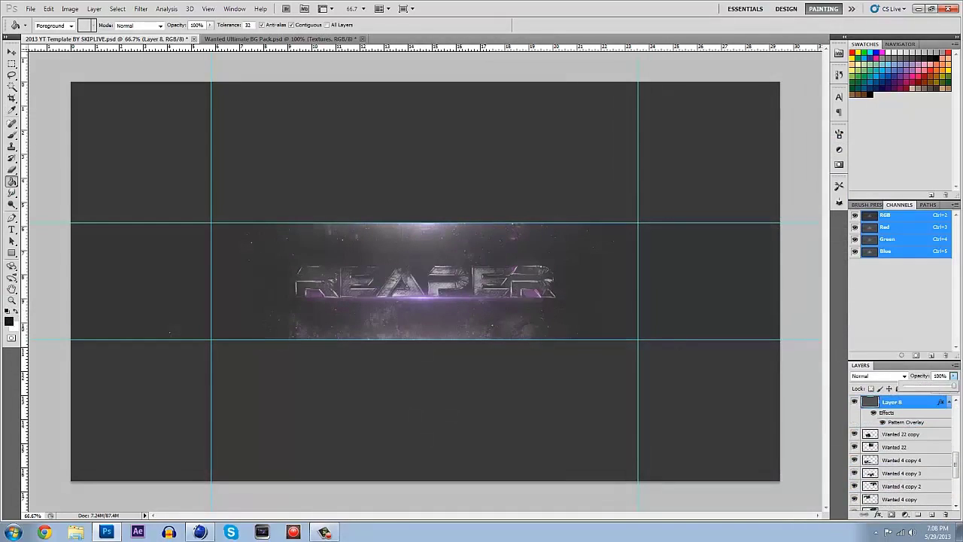
Try Overlay and Soft Light blending on the striped layer; pick a large soft brush
{"action": "left_click", "coordinate": [879, 376]}
{"action": "left_click", "coordinate": [874, 235]}
{"action": "left_click", "coordinate": [953, 376]}
{"action": "key", "text": "Down"}
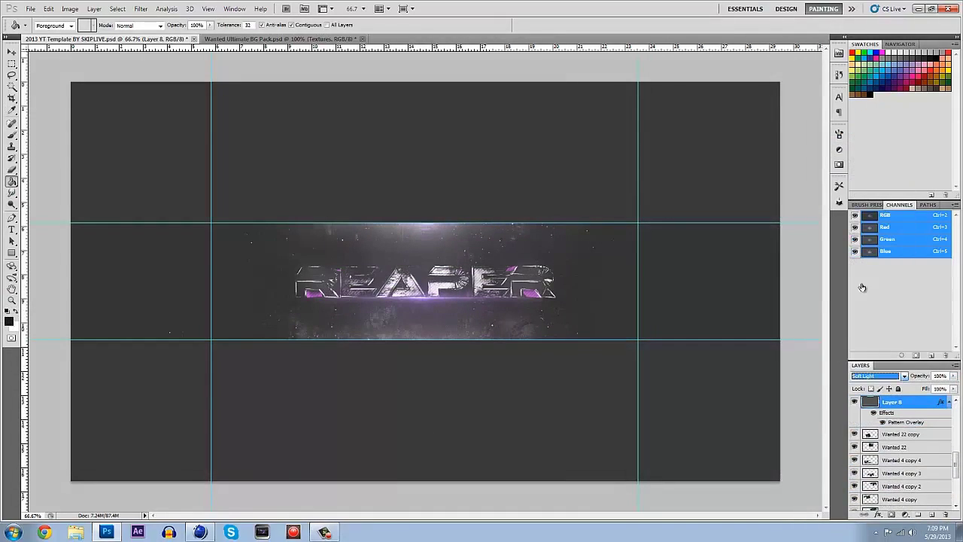
{"action": "key", "text": "b"}
{"action": "right_click", "coordinate": [429, 240]}
{"action": "double_click", "coordinate": [466, 301]}
{"action": "key", "text": "0"}
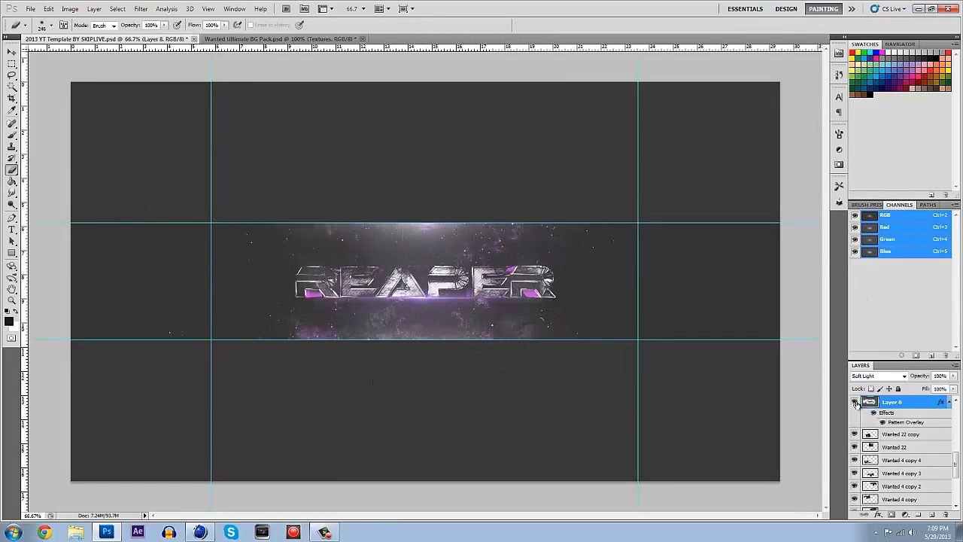
Blend the striped layer Lighten at 66% and return to the Wanted Ultimate BG Pack
{"action": "key", "text": "Up"}
{"action": "key", "text": "Up"}
{"action": "key", "text": "Up"}
{"action": "left_click_drag", "start_coordinate": [954, 376], "coordinate": [937, 388]}
{"action": "left_click", "coordinate": [880, 375]}
{"action": "left_click", "coordinate": [865, 201]}
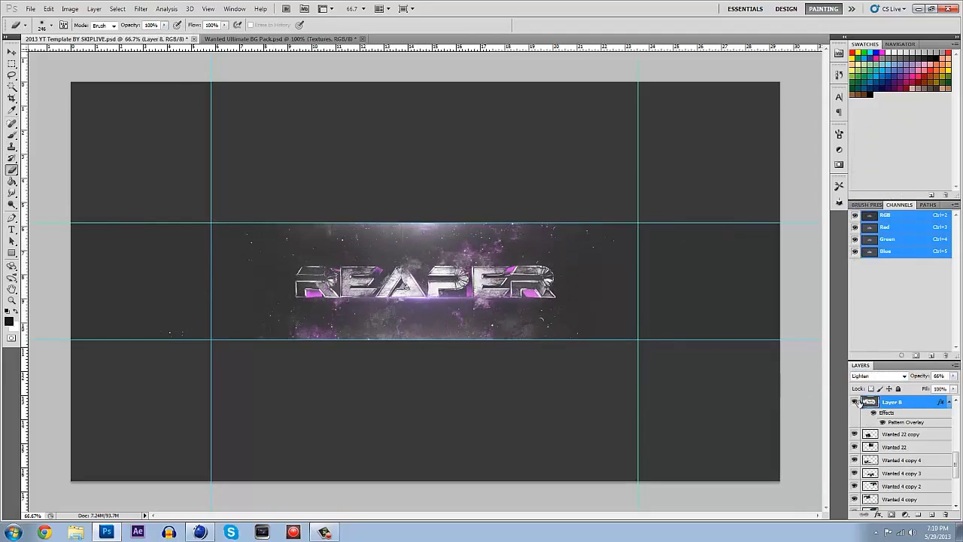
{"action": "left_click", "coordinate": [267, 39]}
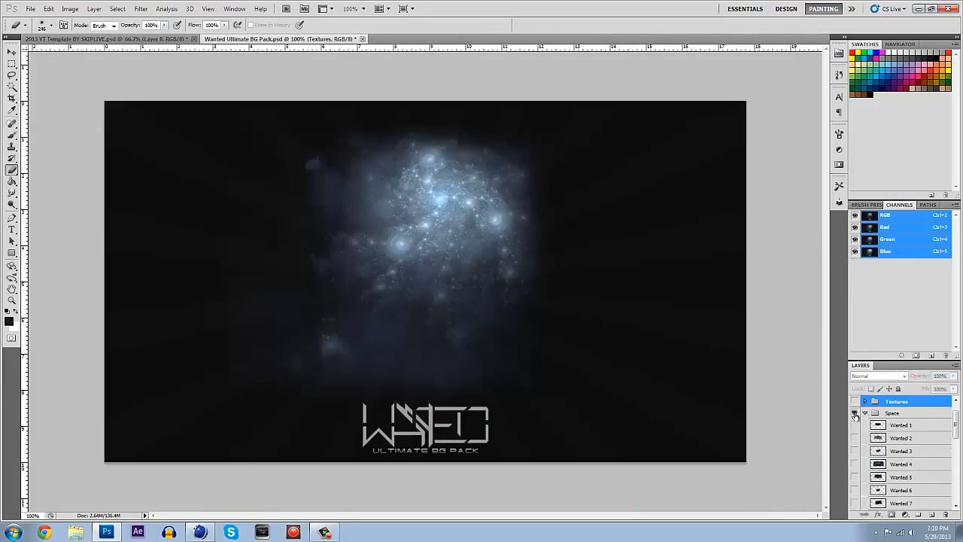
Drag the Wanted 20 nebula from the Space group into the banner template
{"action": "left_click", "coordinate": [853, 488]}
{"action": "left_click", "coordinate": [901, 488]}
{"action": "key", "text": "v"}
{"action": "left_click_drag", "start_coordinate": [421, 279], "coordinate": [296, 70]}
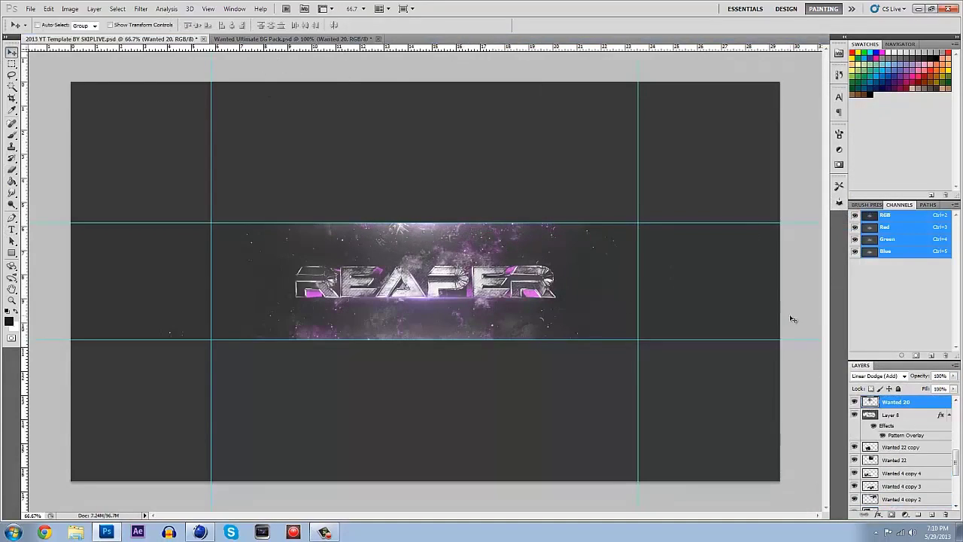
Duplicate the Wanted 20 layer
{"action": "right_click", "coordinate": [896, 402]}
{"action": "left_click", "coordinate": [926, 451]}
{"action": "left_click", "coordinate": [567, 165]}
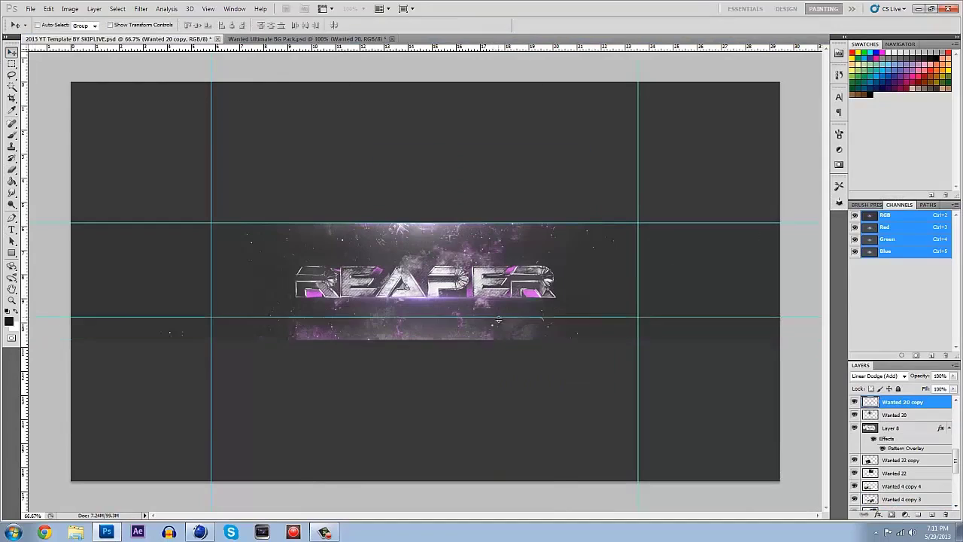
{"action": "scroll", "coordinate": [920, 411], "scroll_direction": "down", "scroll_amount": 5}
Add a Violet, Orange Gradient Map set to Soft Light at about 51% opacity
{"action": "left_click", "coordinate": [903, 415]}
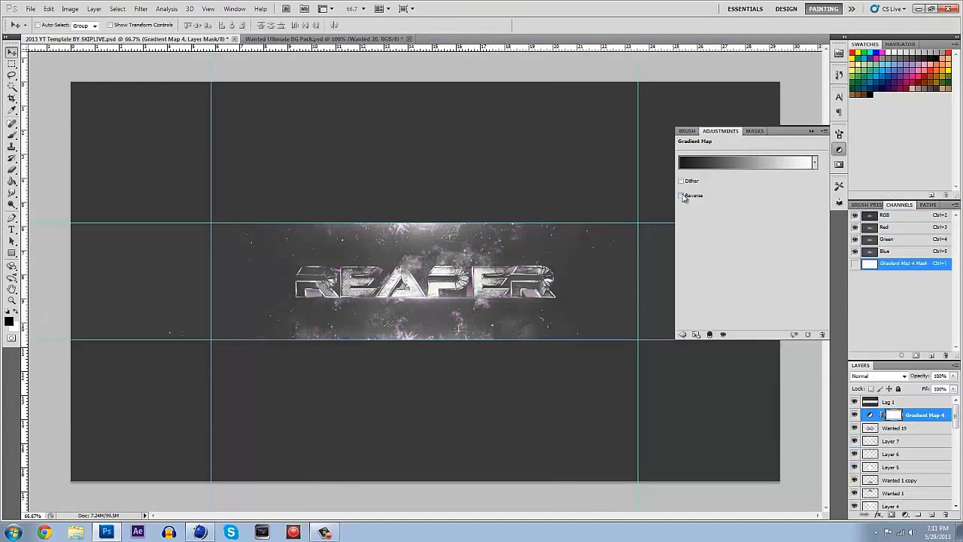
{"action": "left_click", "coordinate": [855, 415]}
{"action": "left_click", "coordinate": [919, 515]}
{"action": "left_click", "coordinate": [881, 492]}
{"action": "left_click", "coordinate": [745, 163]}
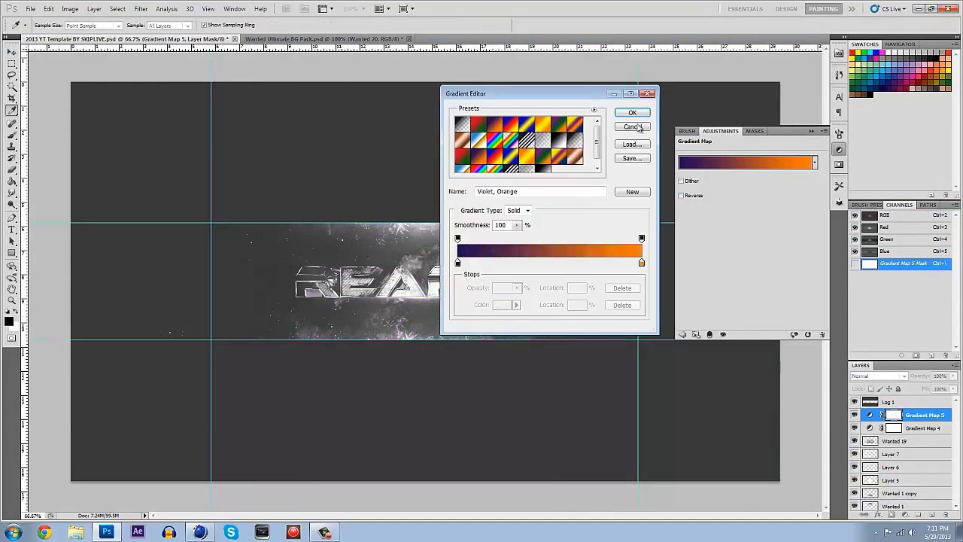
{"action": "left_click", "coordinate": [637, 115]}
{"action": "key", "text": "alt+shift+f"}
{"action": "left_click_drag", "start_coordinate": [954, 375], "coordinate": [928, 389]}
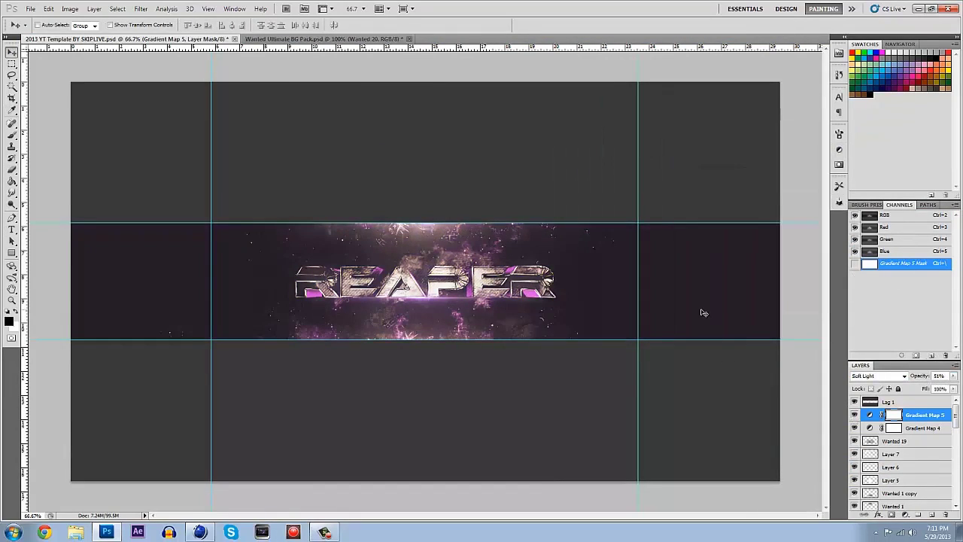
Stamp the visible artwork into a new merged Layer 9
{"action": "key", "text": "ctrl+shift+alt+n"}
{"action": "left_click", "coordinate": [69, 8]}
{"action": "left_click", "coordinate": [97, 144]}
{"action": "left_click", "coordinate": [570, 153]}
{"action": "left_click", "coordinate": [141, 9]}
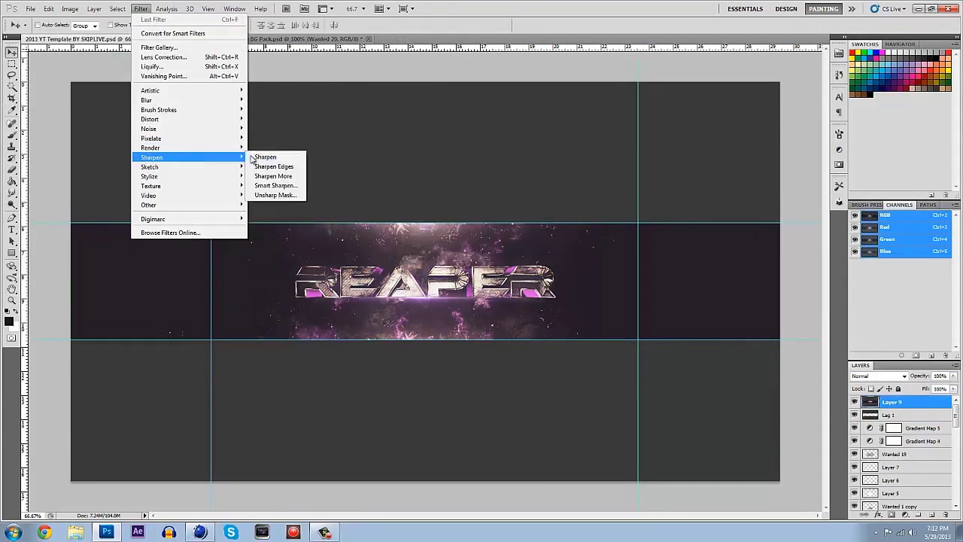
Sharpen the merged layer and save the banner as Reaper PSD.psd
{"action": "left_click", "coordinate": [265, 157]}
{"action": "key", "text": "r"}
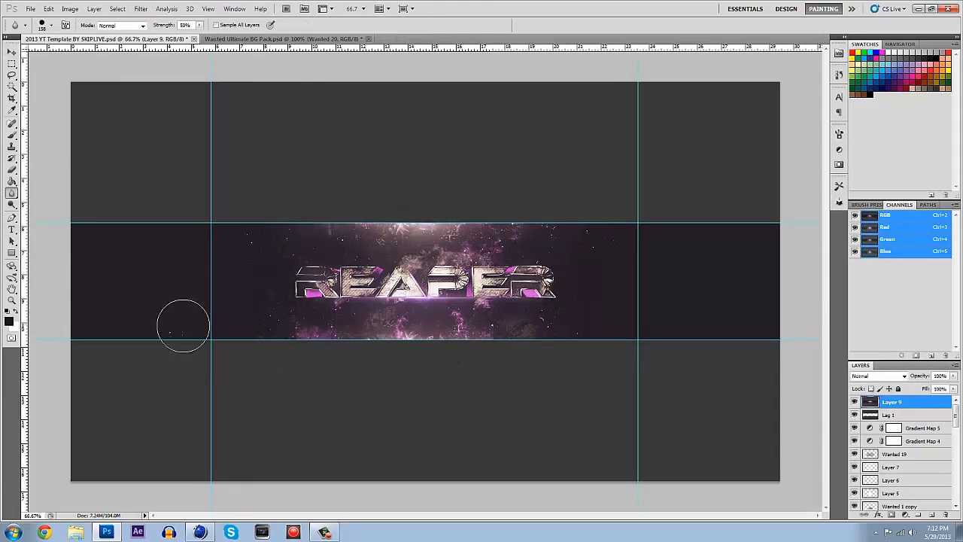
{"action": "key", "text": "ctrl+shift+s"}
{"action": "type", "text": "Reaper PSD"}
{"action": "key", "text": "Return"}
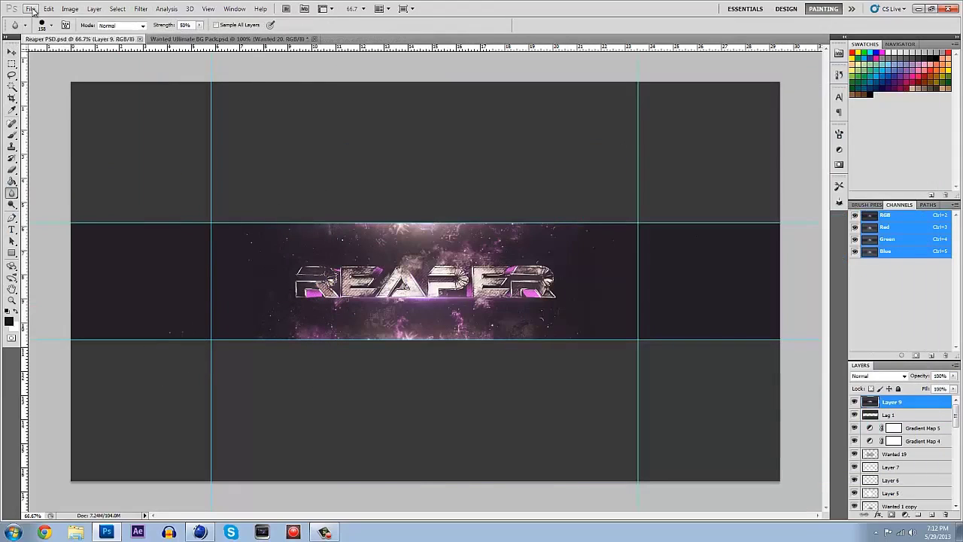
Export a web-optimised copy with Save for Web & Devices
{"action": "left_click", "coordinate": [31, 8]}
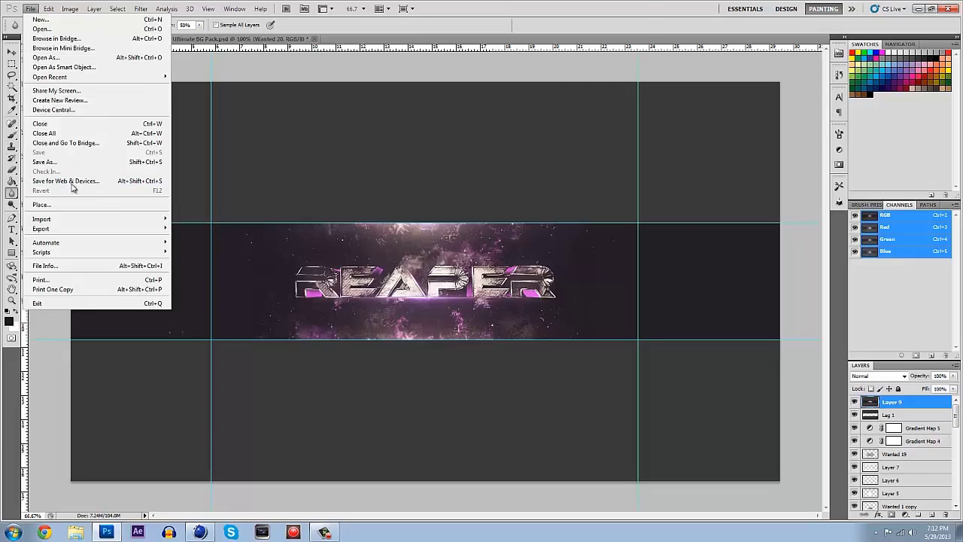
{"action": "left_click", "coordinate": [66, 180]}
{"action": "left_click", "coordinate": [474, 415]}
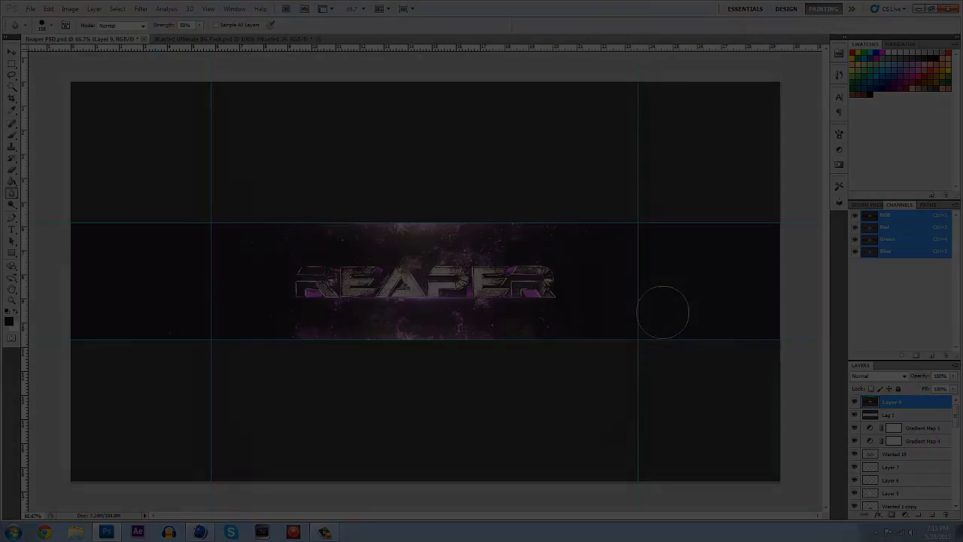